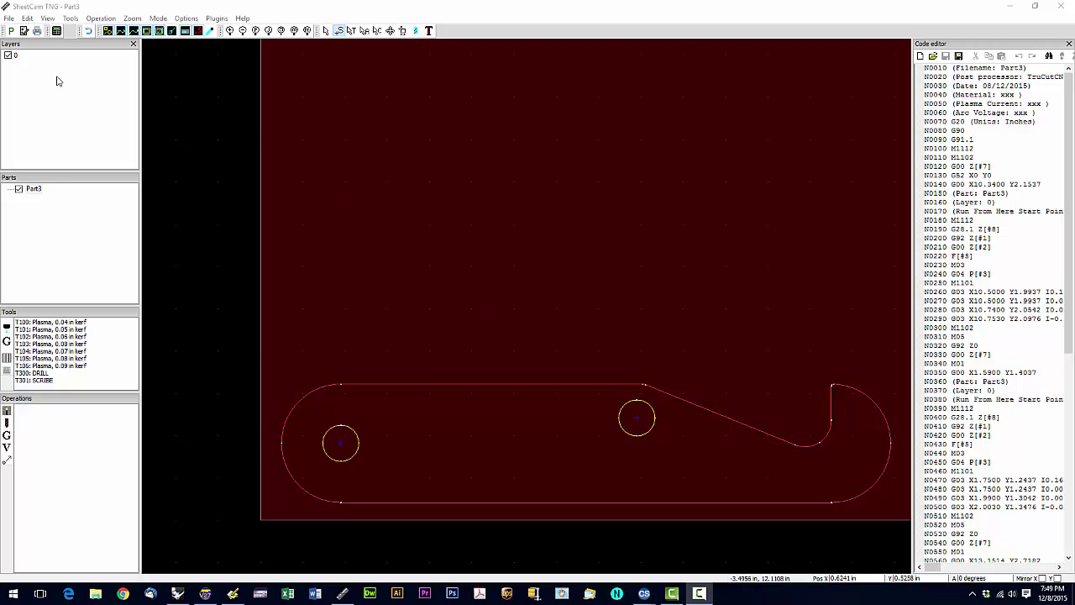
# - Add a drill operation on layer 0 using T300: DRILL with a 1.25 in max hole size
pyautogui.click(9, 19)
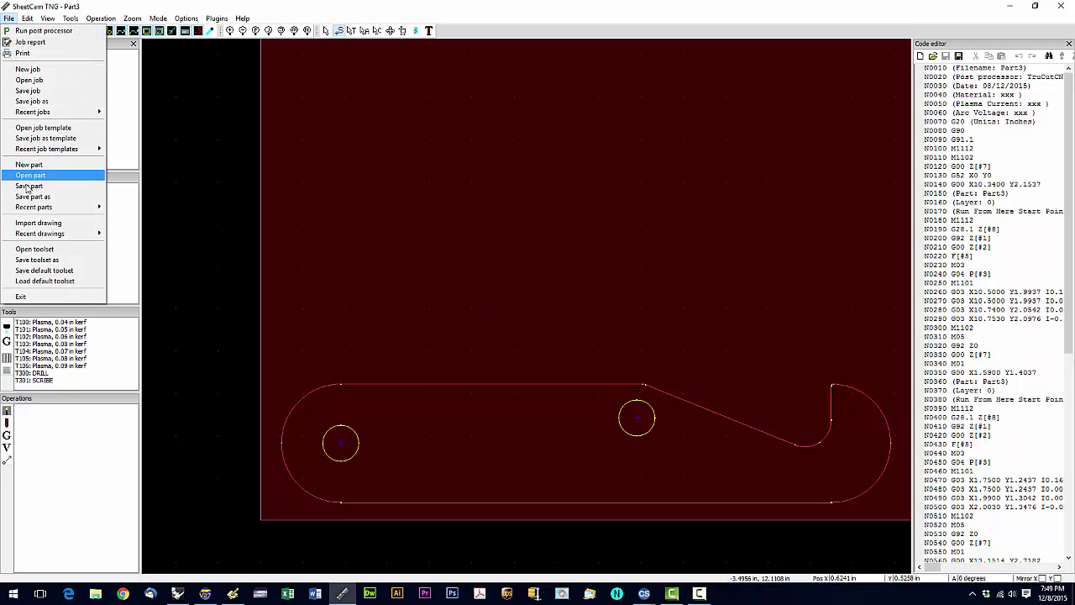
pyautogui.click(200, 223)
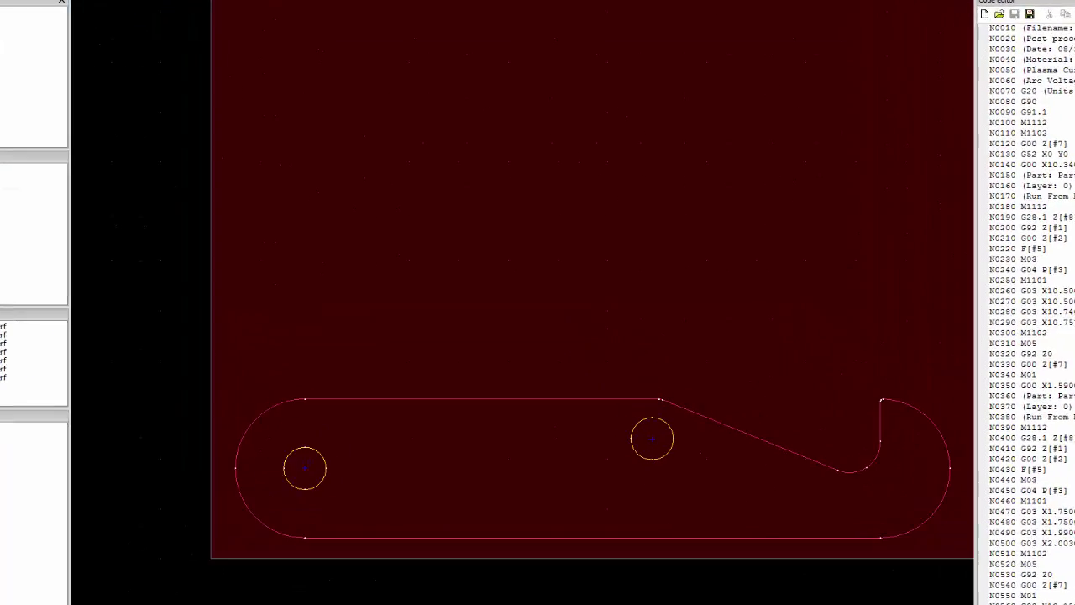
pyautogui.click(6, 421)
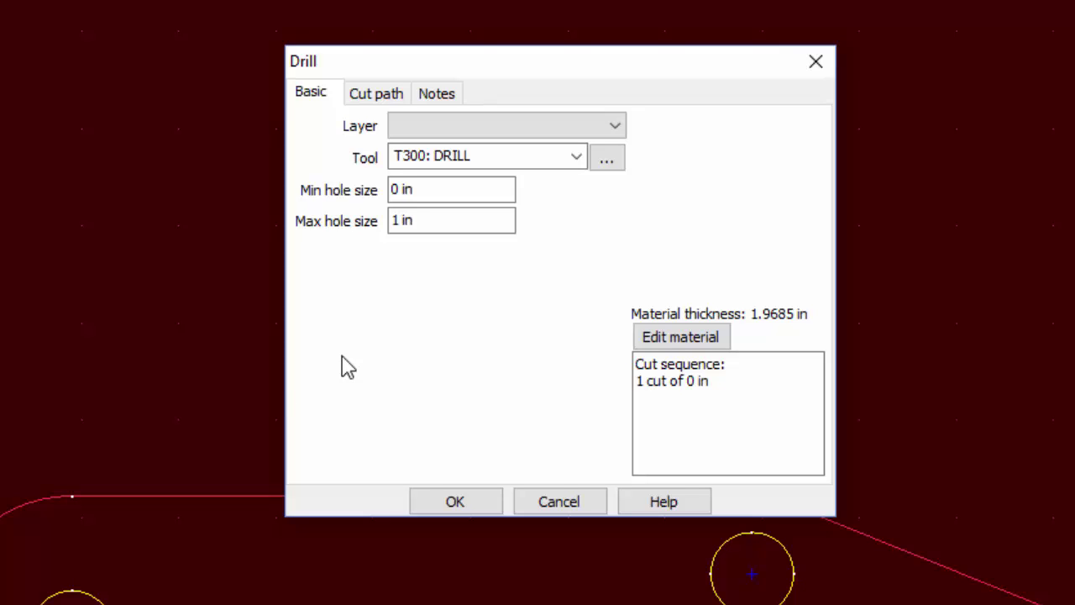
pyautogui.click(617, 129)
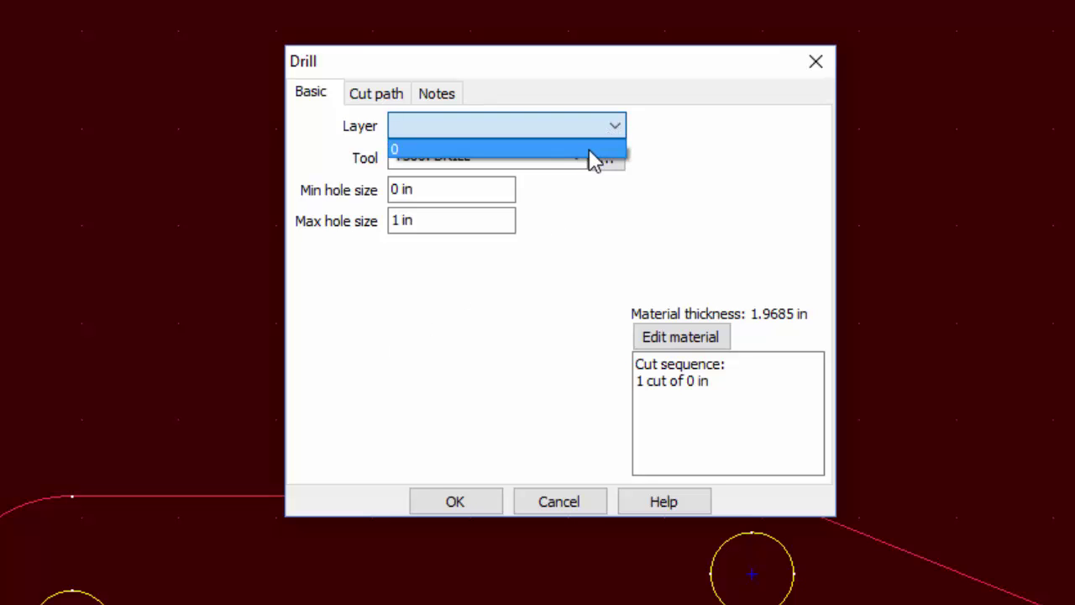
pyautogui.click(591, 150)
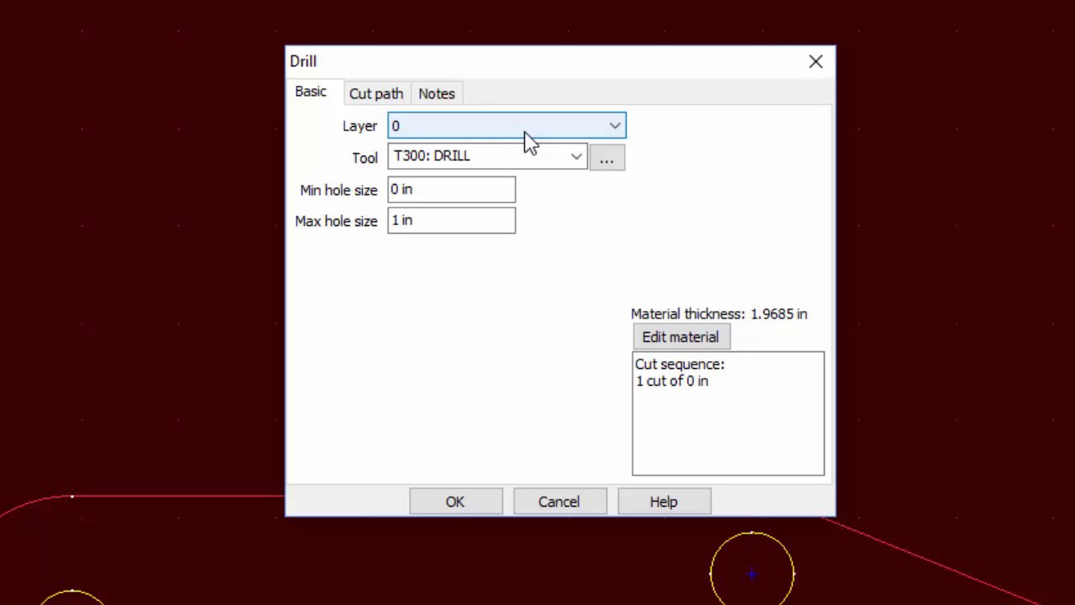
pyautogui.click(577, 163)
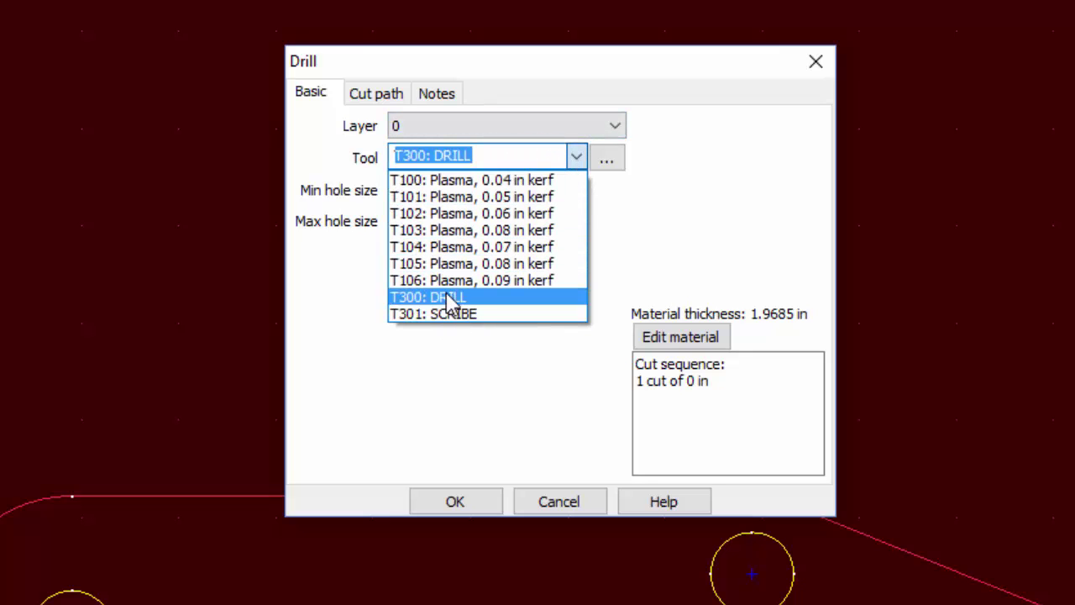
pyautogui.click(451, 299)
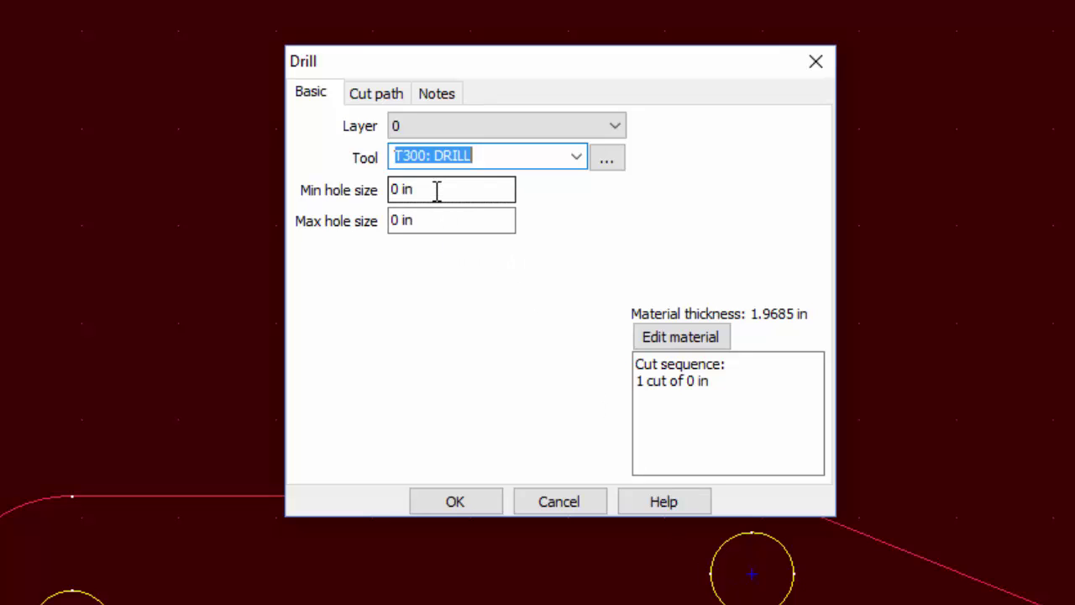
pyautogui.click(444, 219)
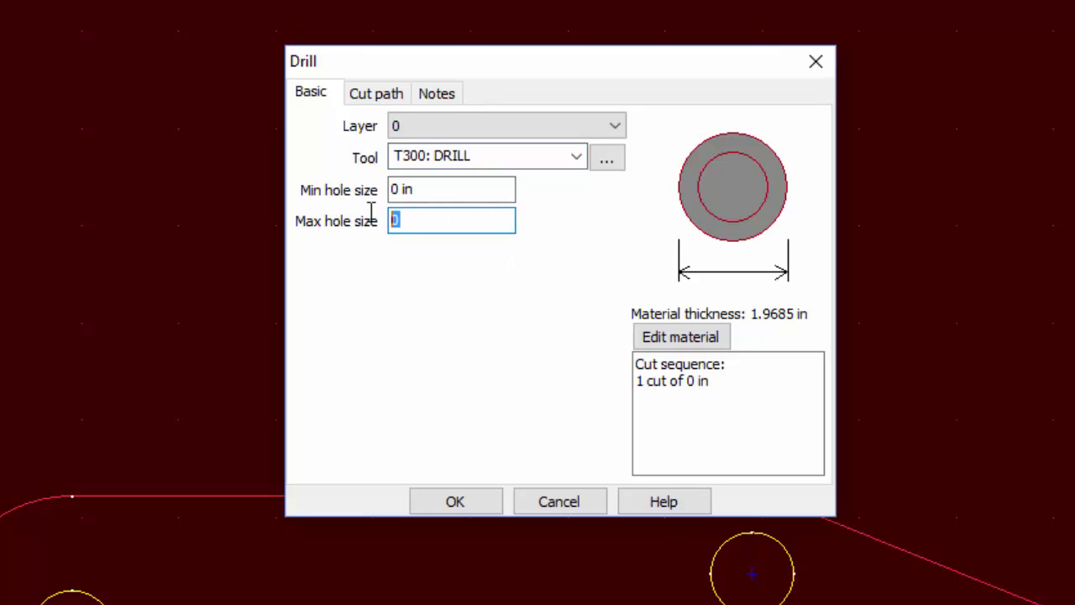
pyautogui.write('1.25')
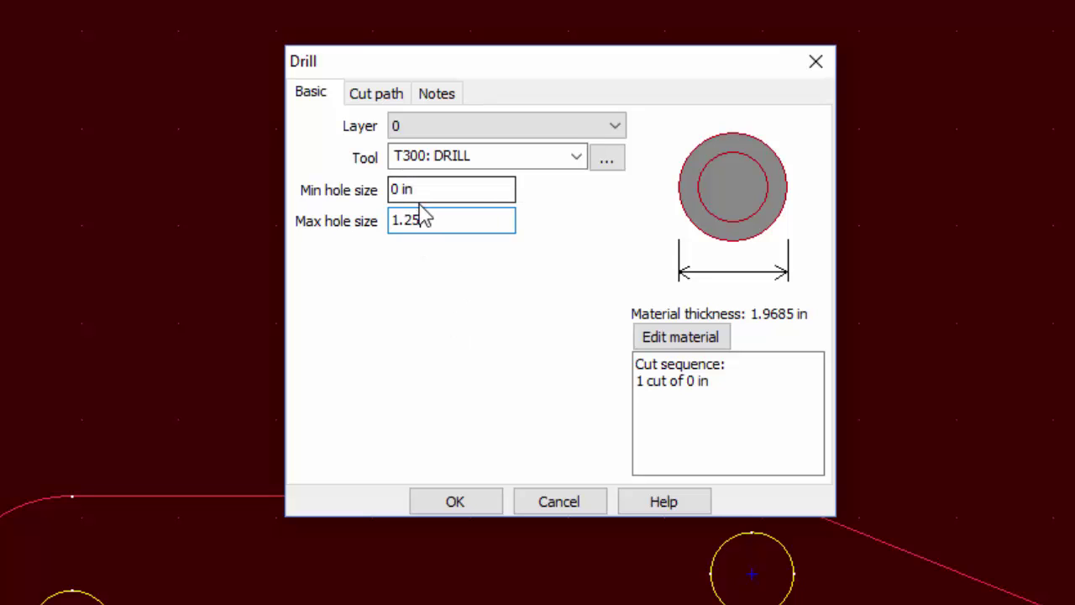
pyautogui.click(461, 501)
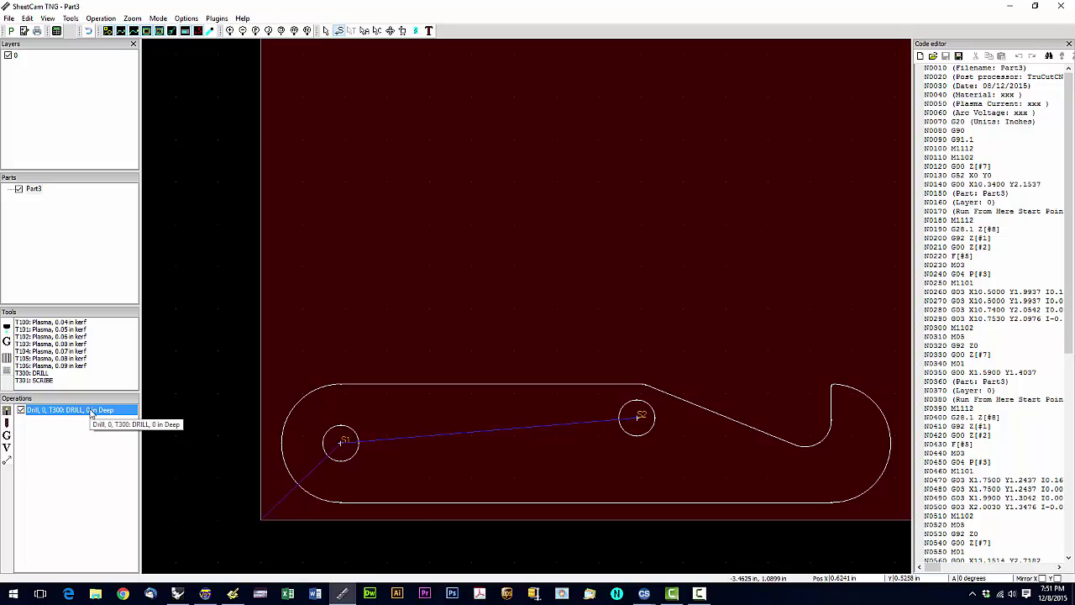
# - Delete the drill operation and switch the canvas selection mode
pyautogui.press('Delete')
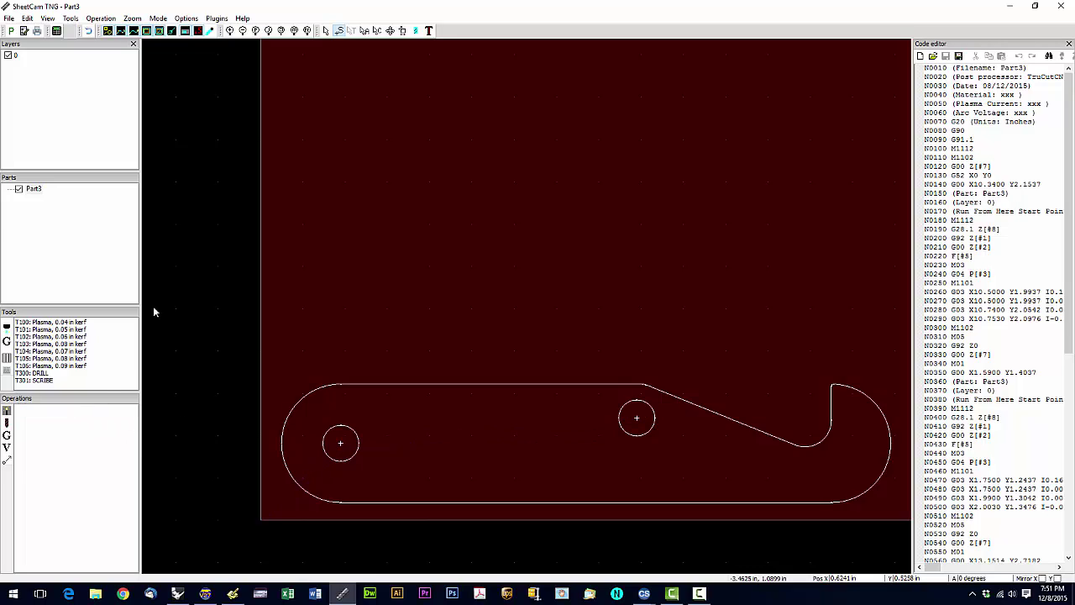
pyautogui.click(379, 31)
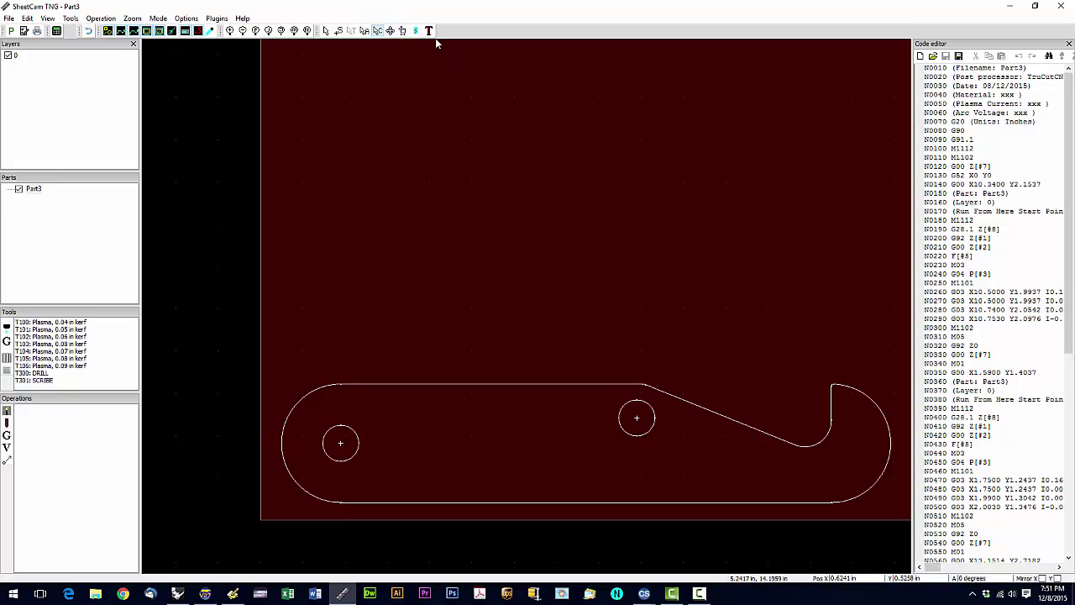
pyautogui.click(338, 31)
pyautogui.click(378, 31)
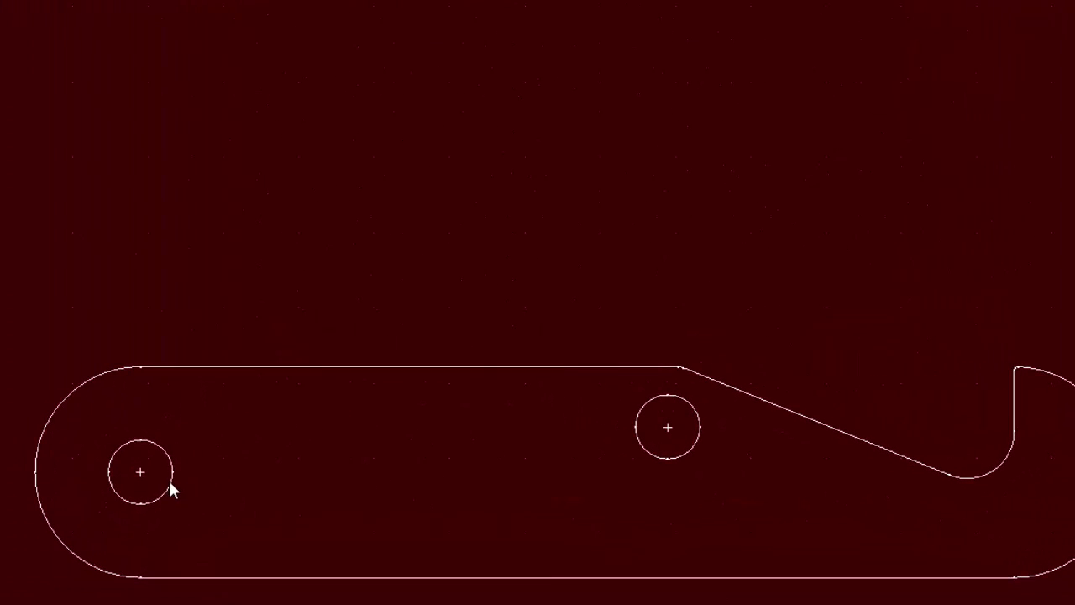
# - Move the left and right hole circles onto a new layer named Holes
pyautogui.rightClick(163, 484)
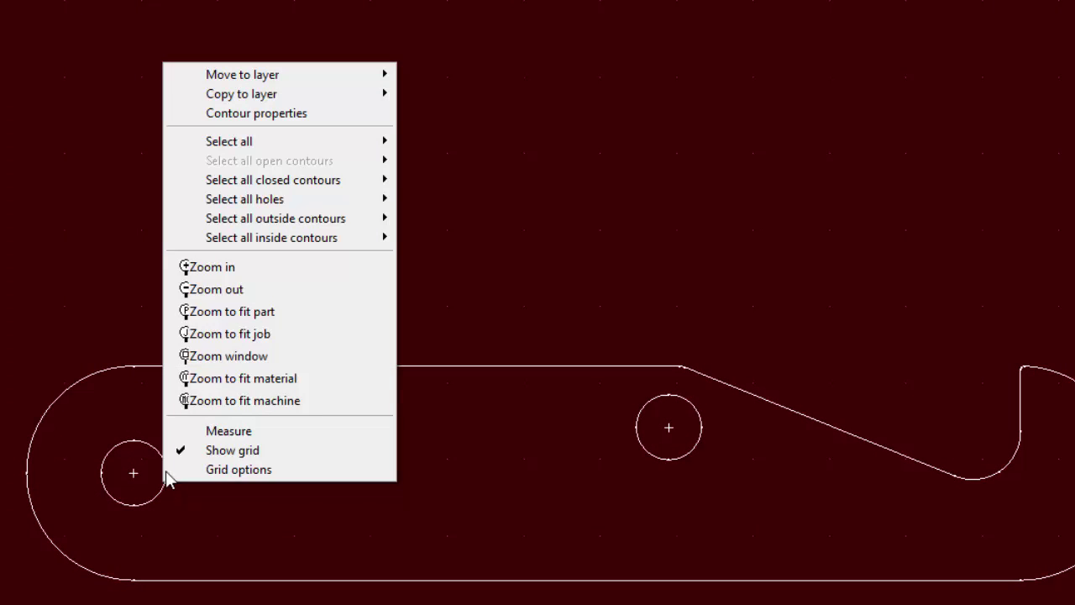
pyautogui.moveTo(200, 81)
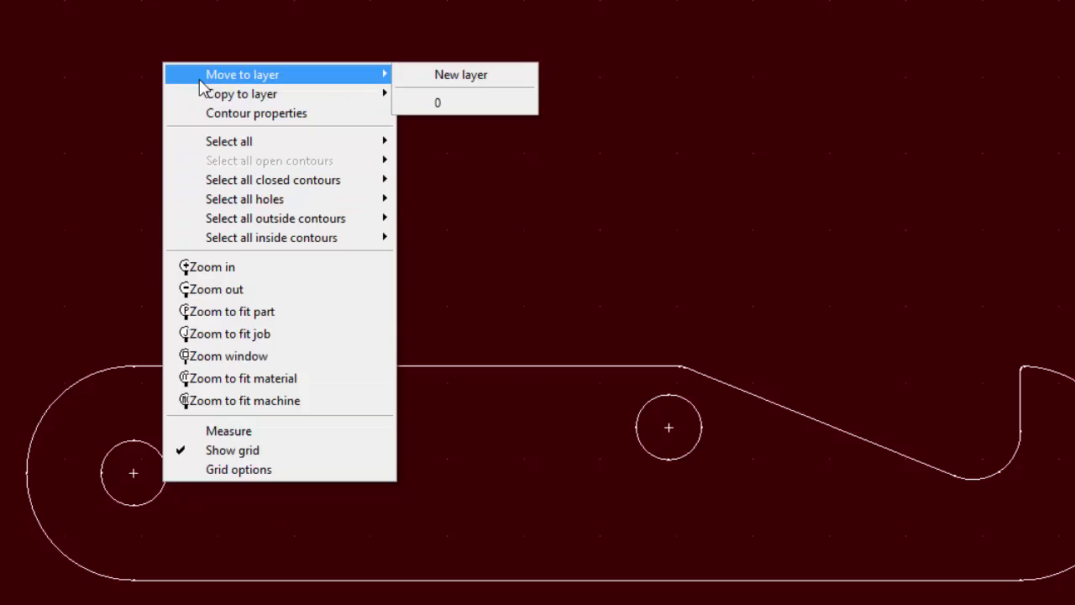
pyautogui.click(444, 75)
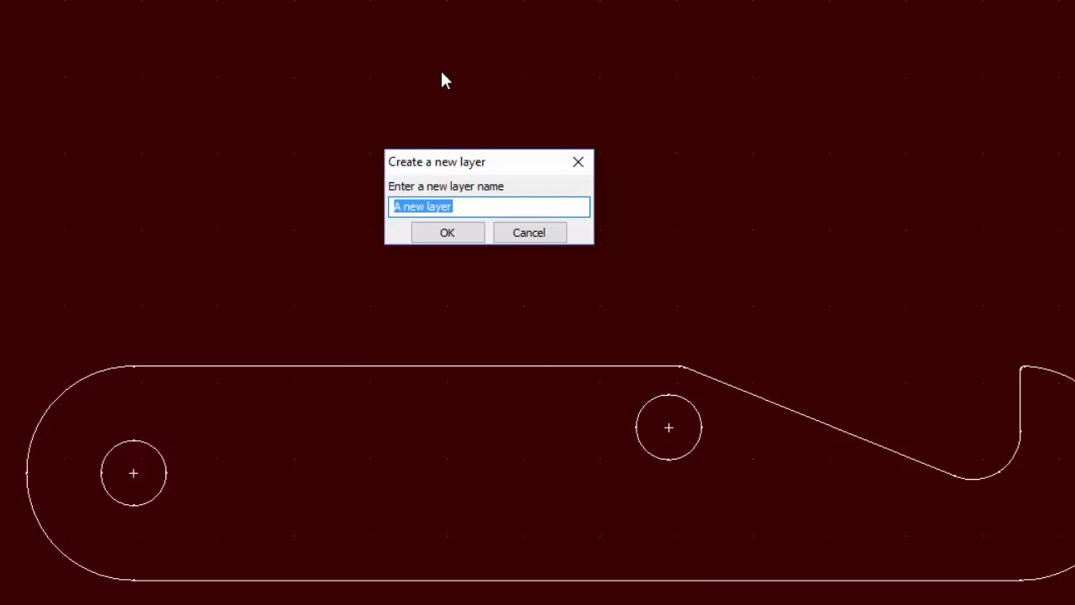
pyautogui.write('Holes')
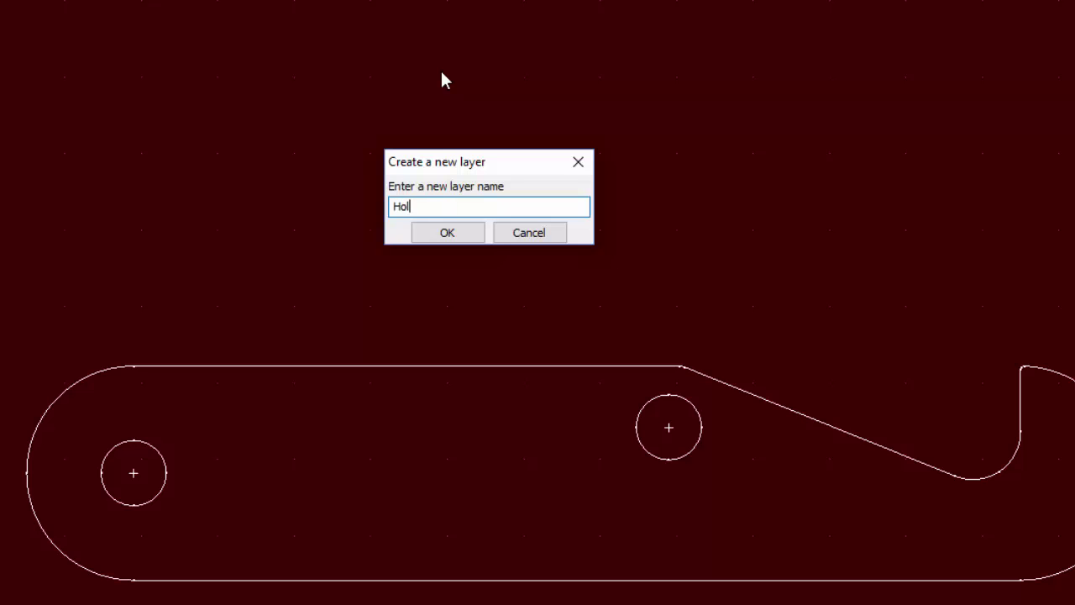
pyautogui.click(451, 235)
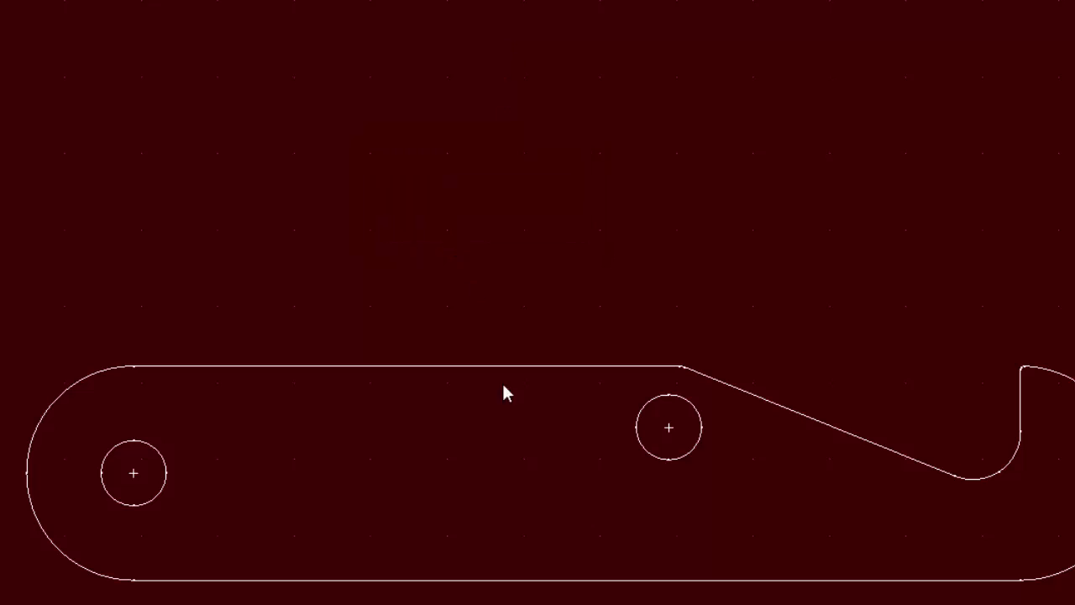
pyautogui.rightClick(665, 460)
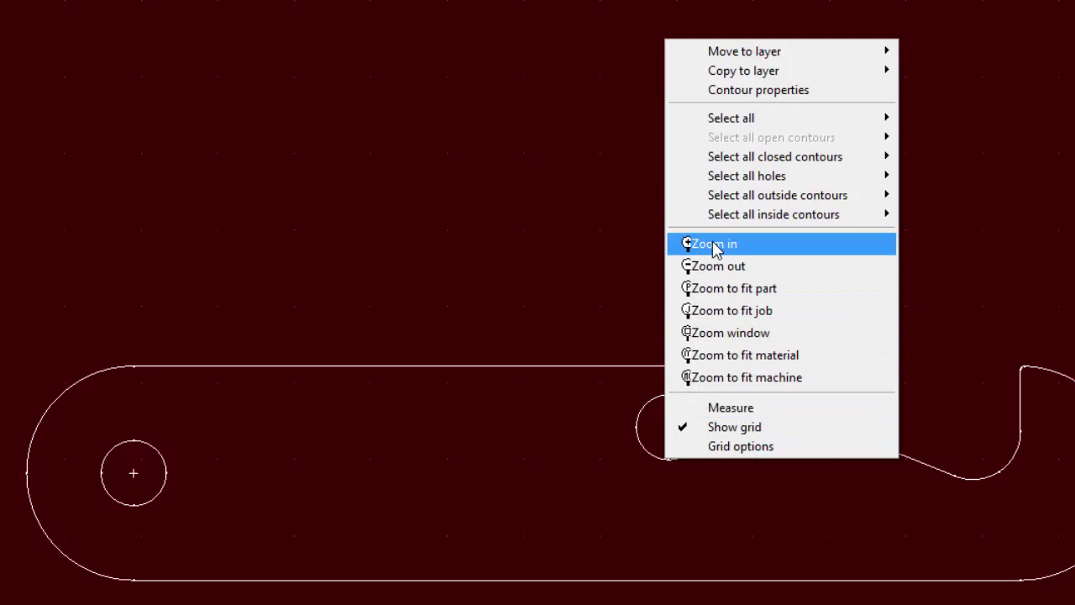
pyautogui.moveTo(720, 53)
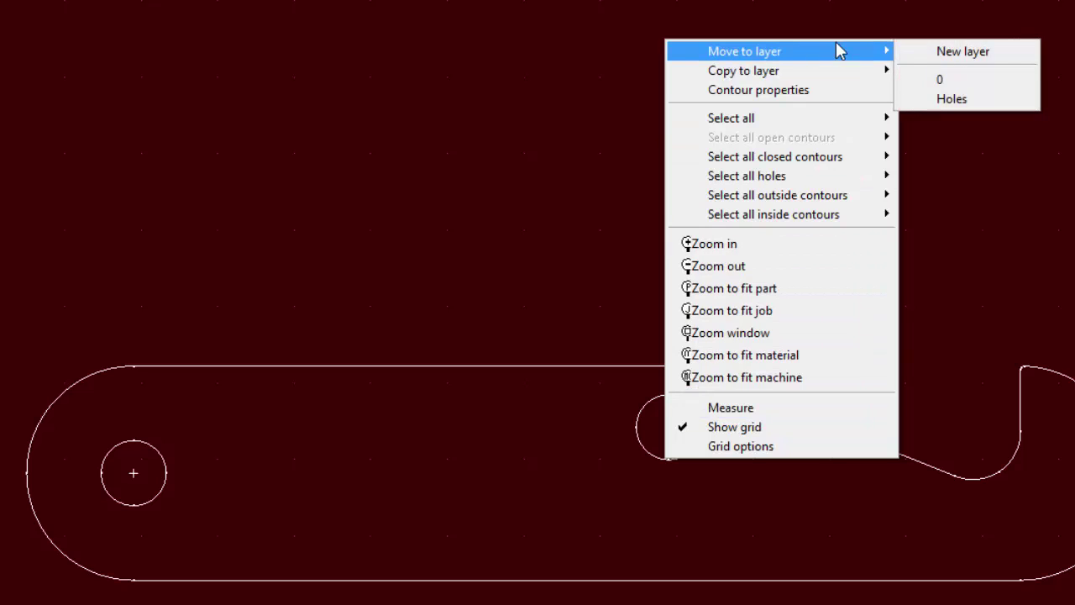
pyautogui.click(939, 100)
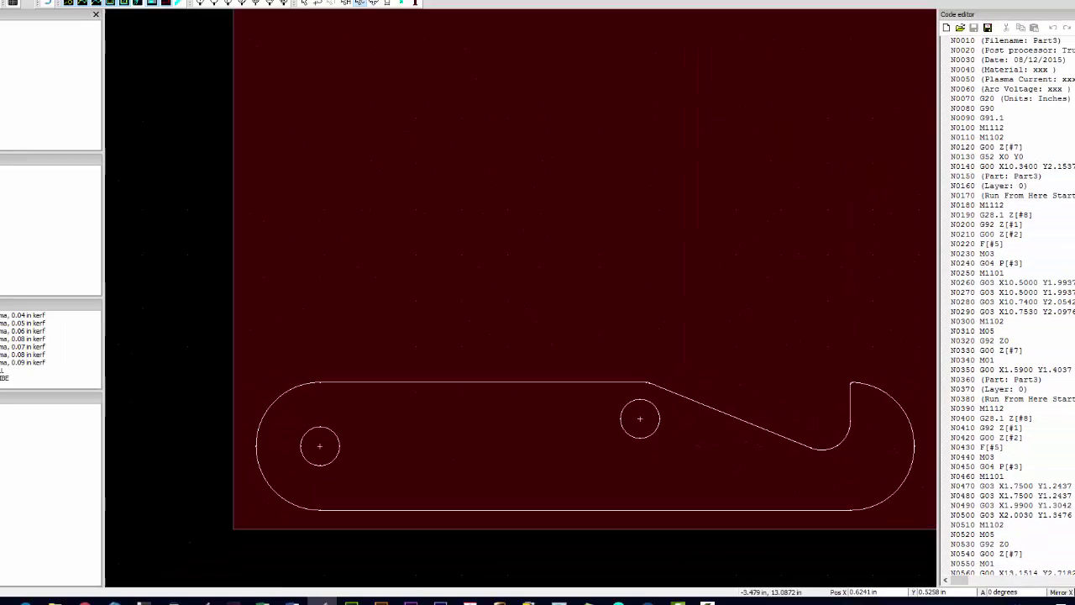
# - Toggle the Holes and layer 0 visibility to confirm holes and outline are separated
pyautogui.click(9, 67)
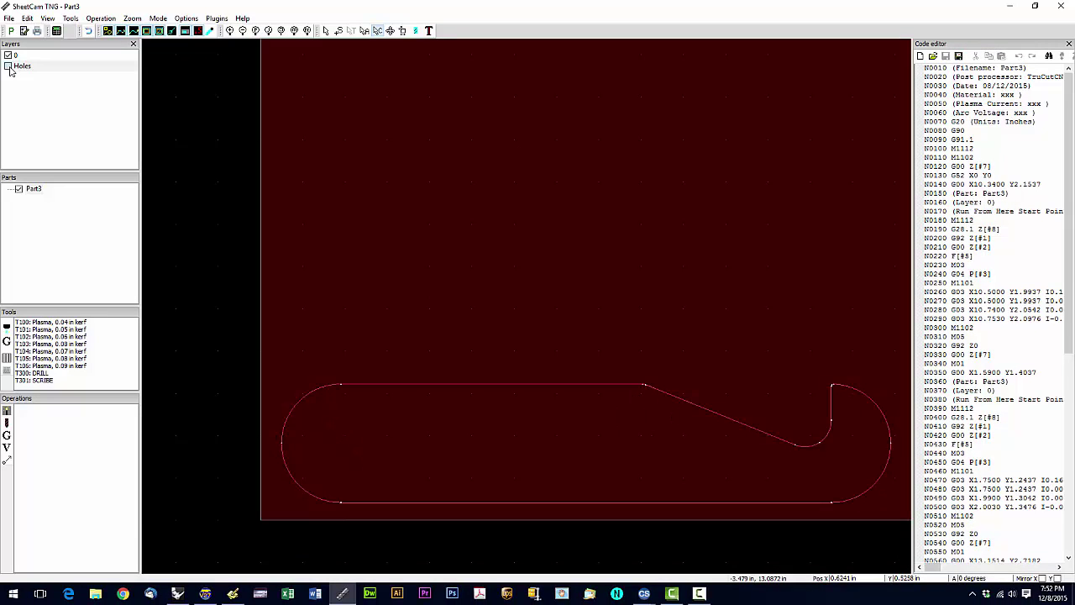
pyautogui.click(8, 66)
pyautogui.click(8, 66)
pyautogui.click(8, 66)
pyautogui.click(9, 67)
pyautogui.click(9, 67)
pyautogui.click(8, 67)
pyautogui.click(8, 67)
pyautogui.click(8, 55)
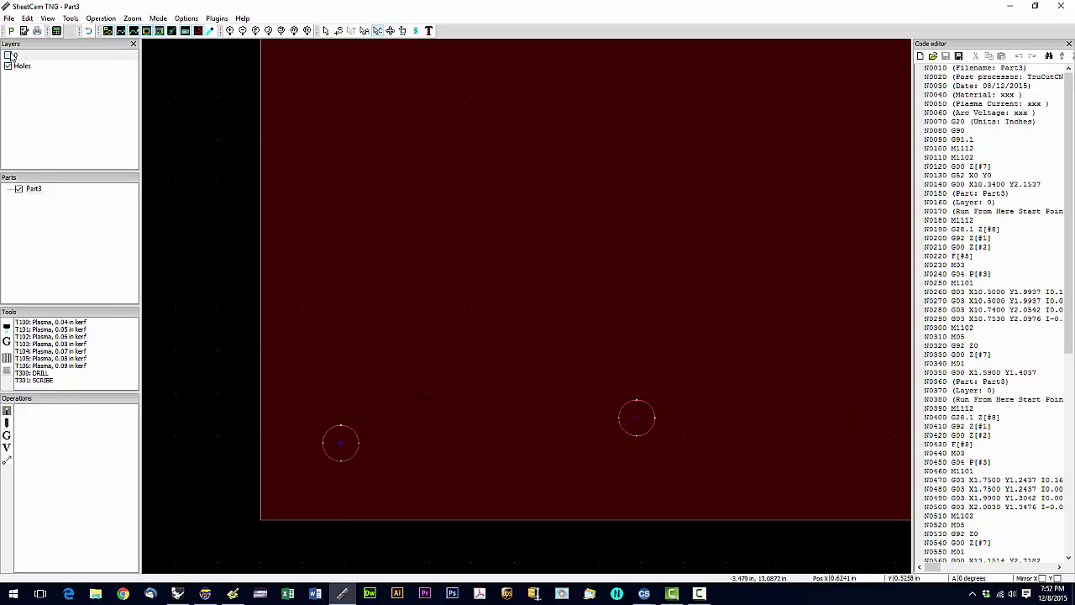
pyautogui.click(8, 55)
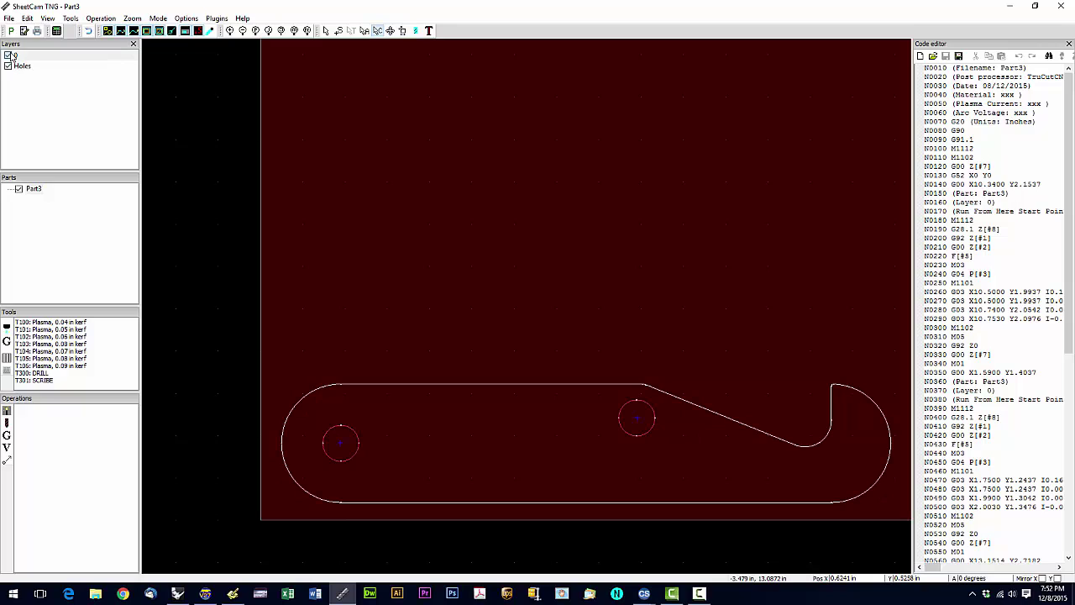
# - Create a drill operation on the Holes layer with T300: DRILL, max hole size 1.25 in
pyautogui.click(7, 423)
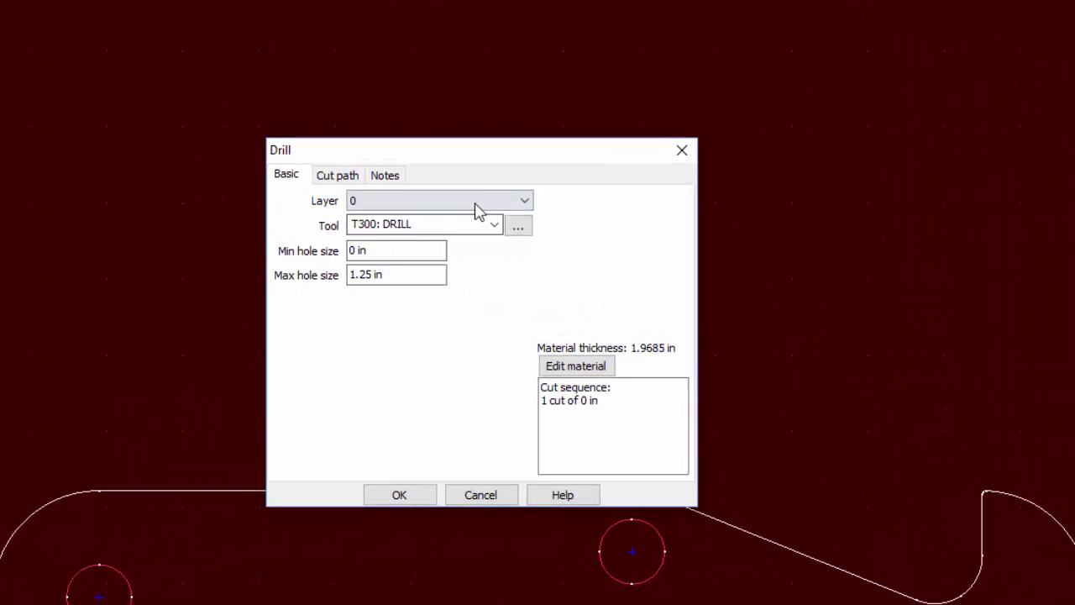
pyautogui.click(516, 204)
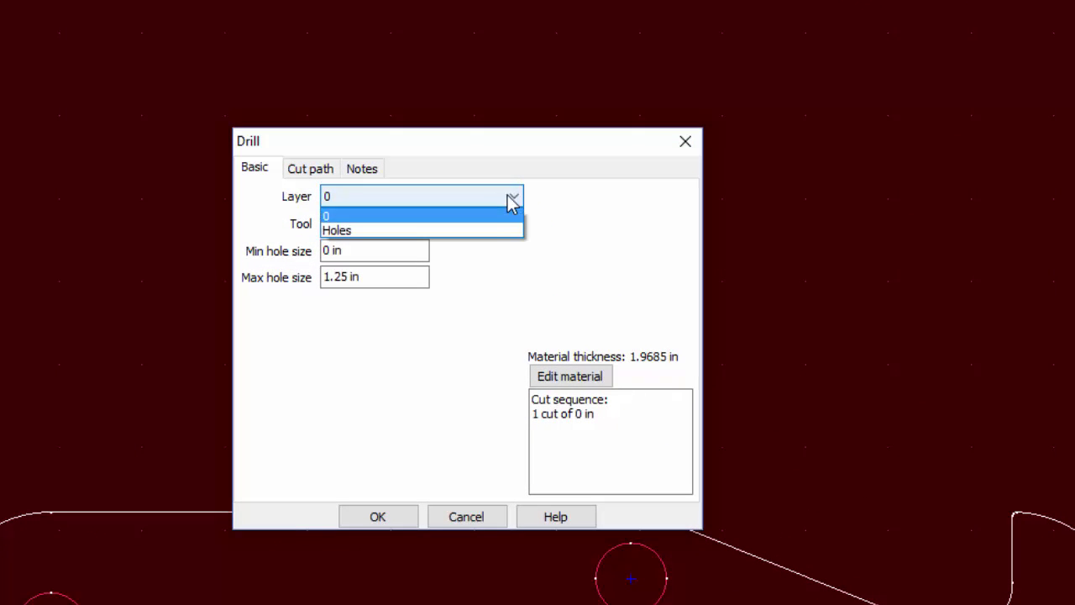
pyautogui.click(469, 232)
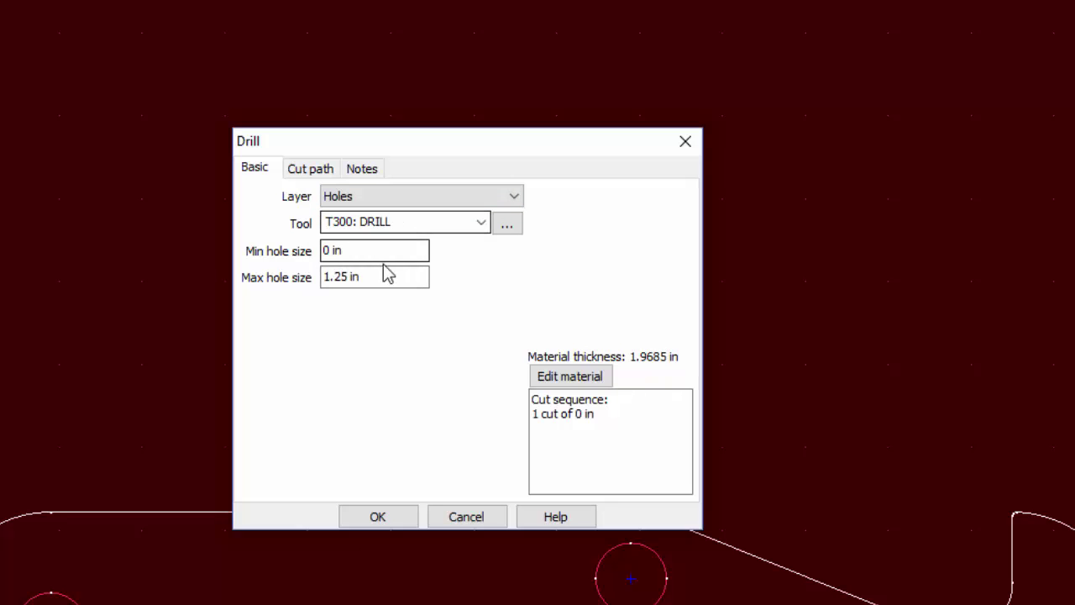
pyautogui.click(348, 279)
pyautogui.click(376, 516)
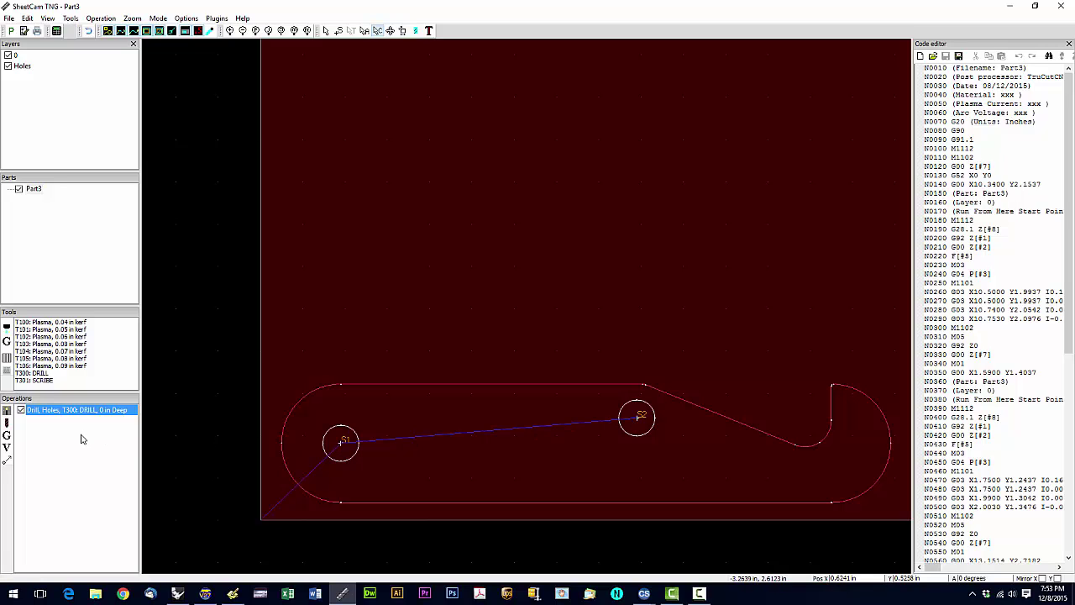
# - Add an Outside Offset cut on layer 0 with .125 in overcut and a 1 in arc lead-in
pyautogui.click(7, 412)
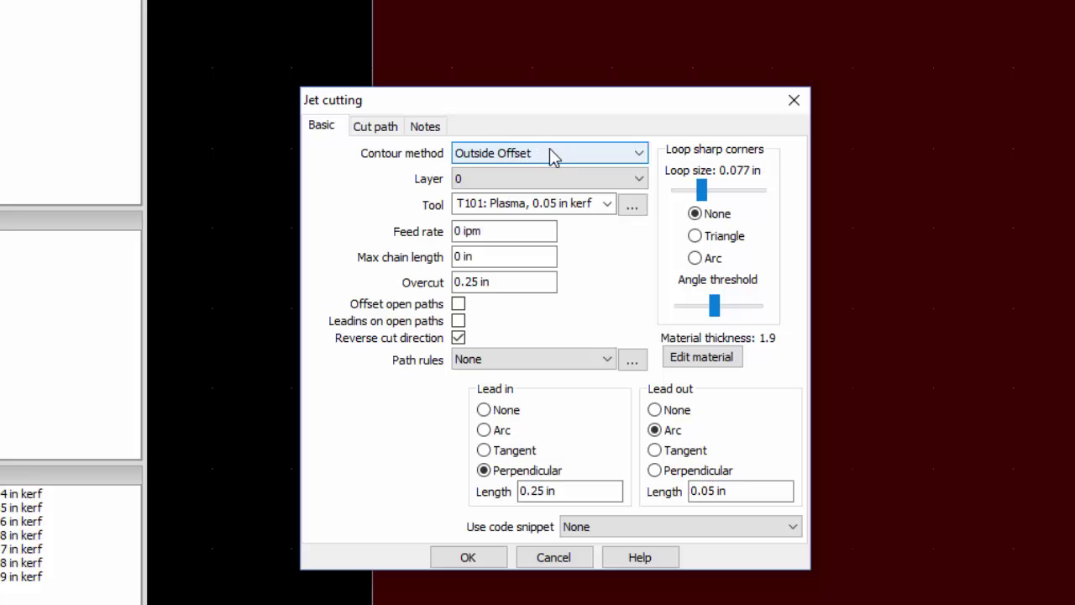
pyautogui.click(553, 180)
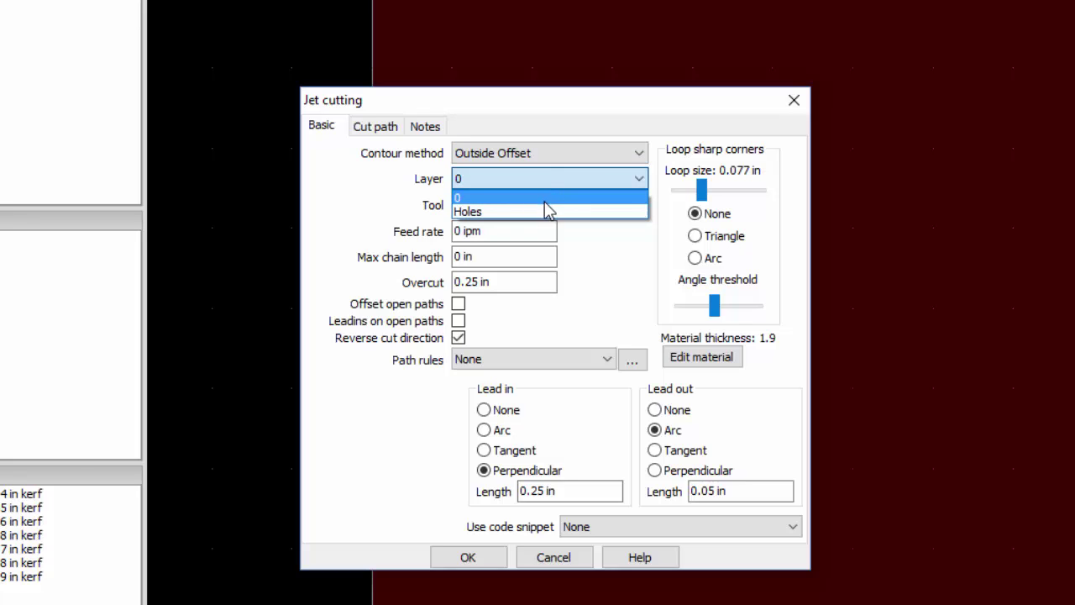
pyautogui.click(545, 196)
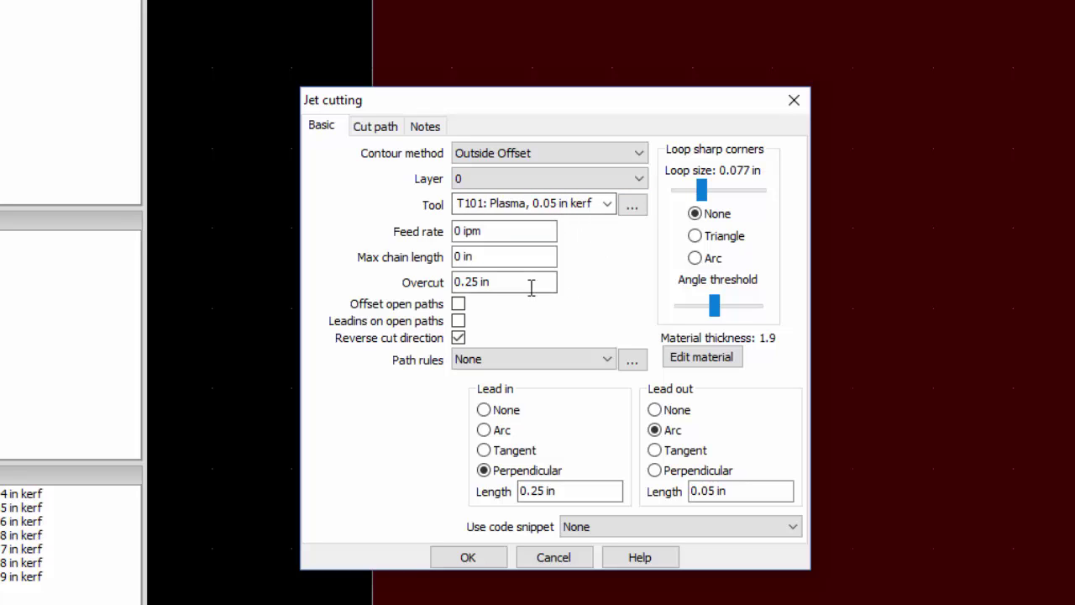
pyautogui.moveTo(529, 285); pyautogui.dragTo(427, 283)
pyautogui.write('.125')
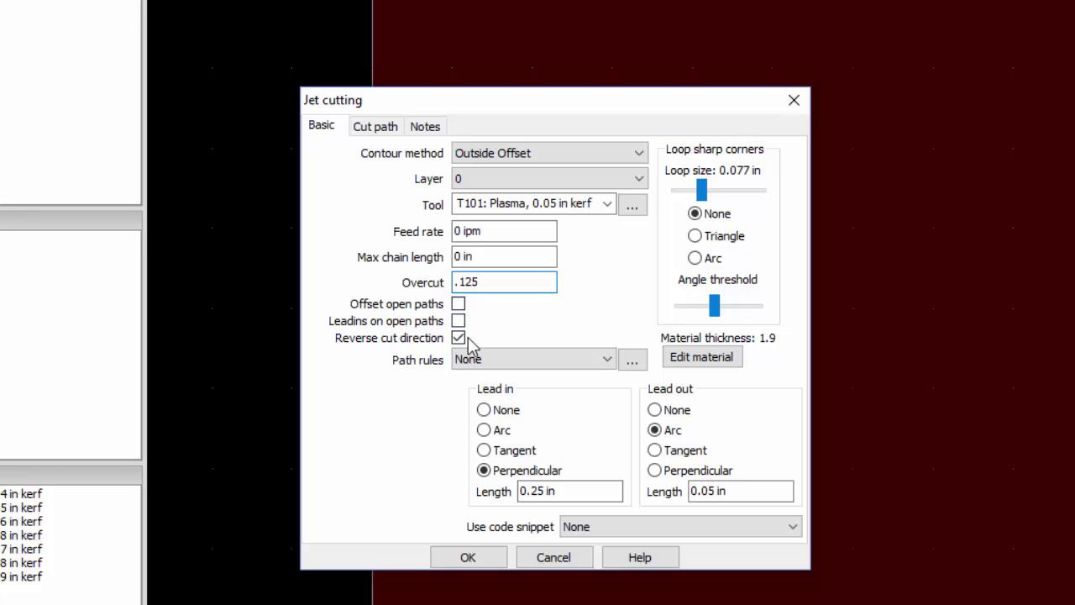
pyautogui.click(484, 429)
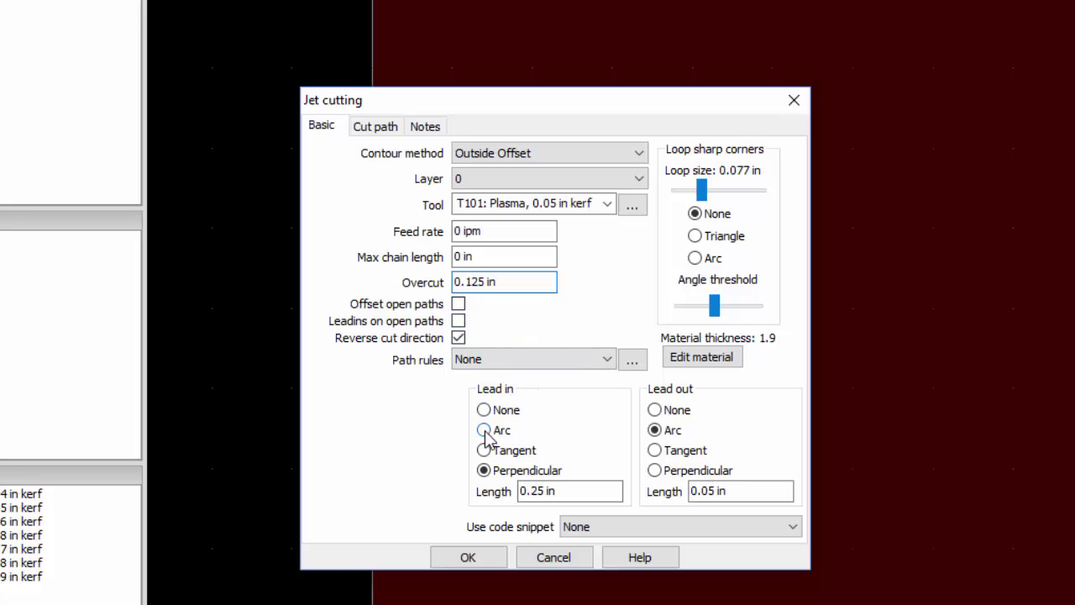
pyautogui.click(586, 490)
pyautogui.write('1')
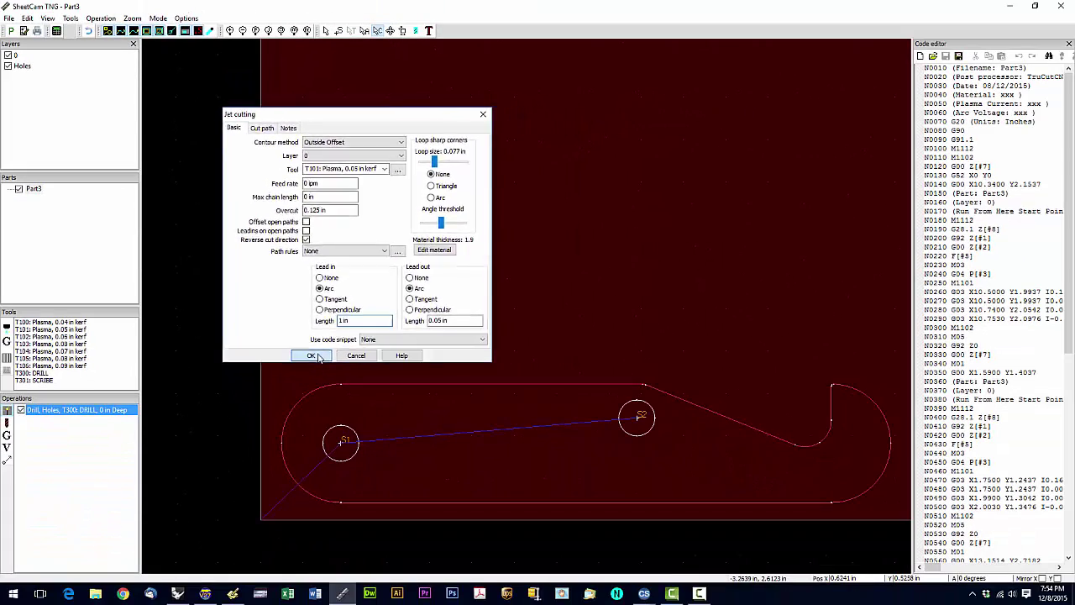
pyautogui.click(468, 557)
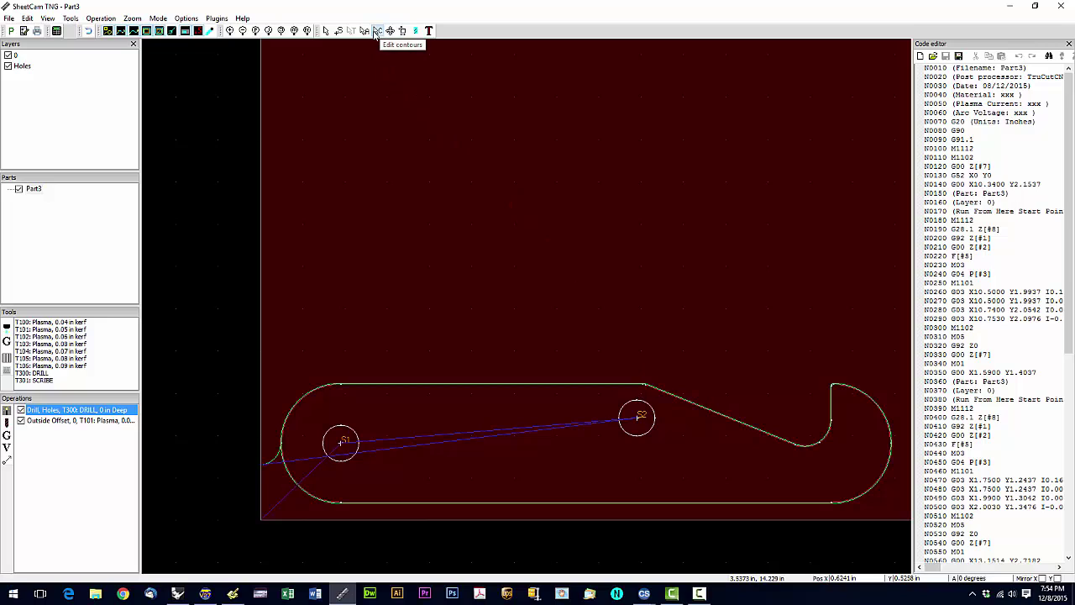
# - Move the Outside Offset profile's start point onto the sloped edge, then select the Drill operation
pyautogui.click(340, 32)
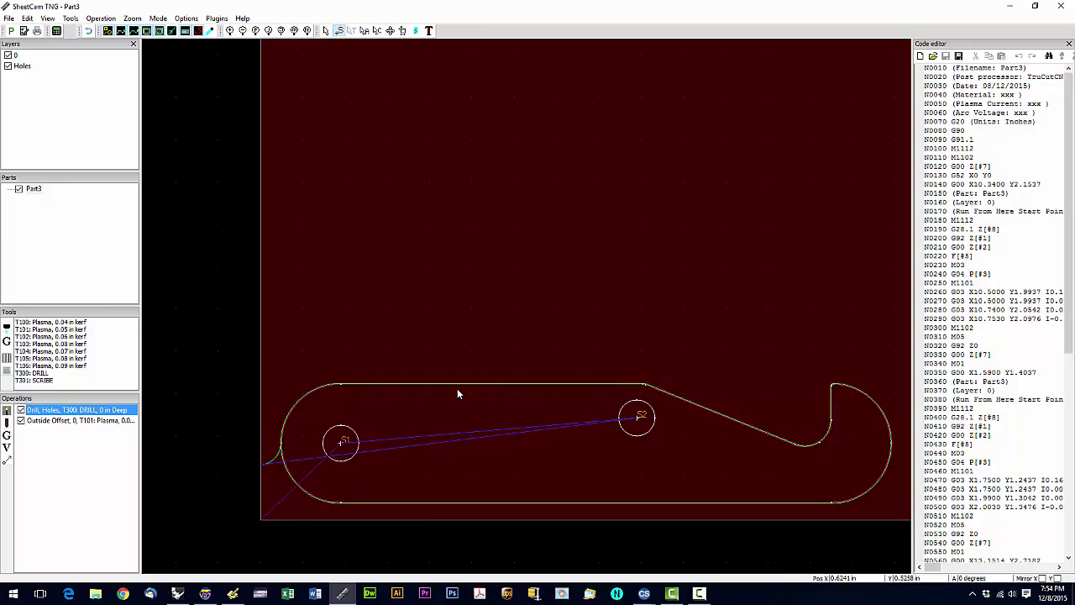
pyautogui.click(82, 422)
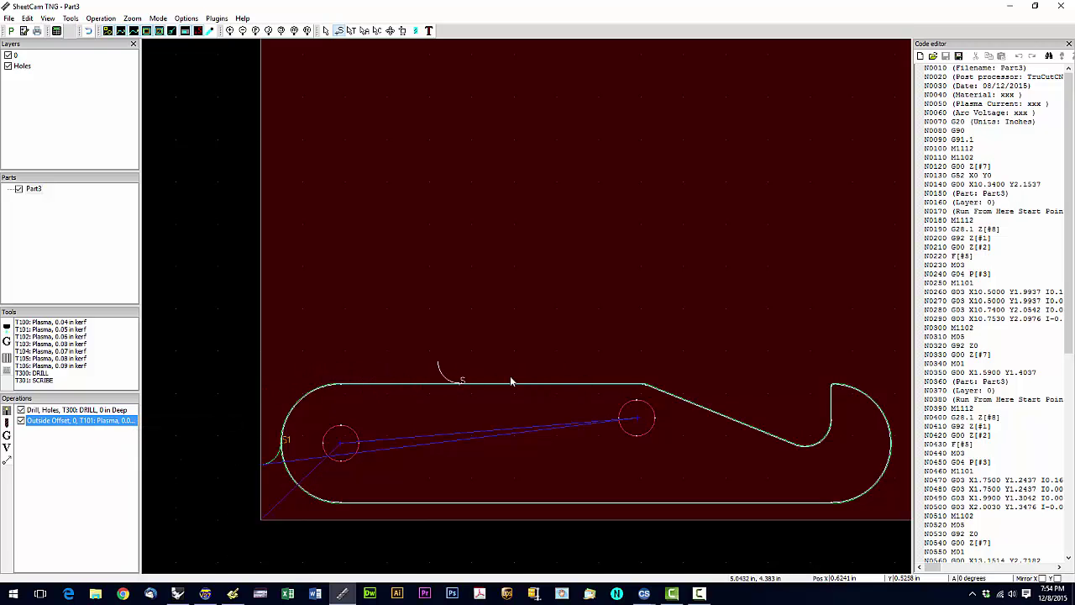
pyautogui.click(752, 428)
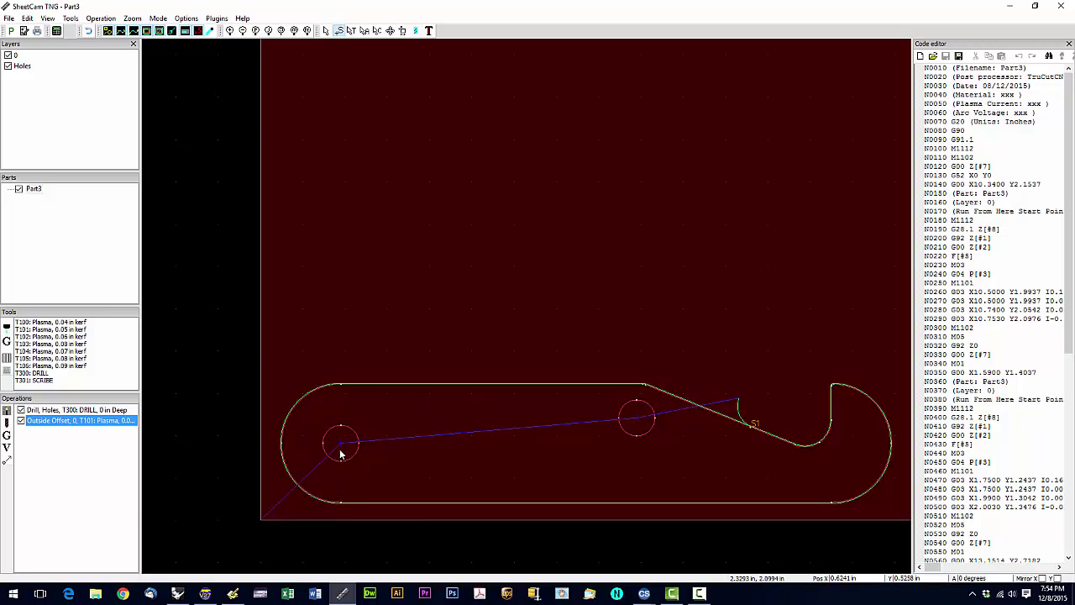
pyautogui.click(327, 30)
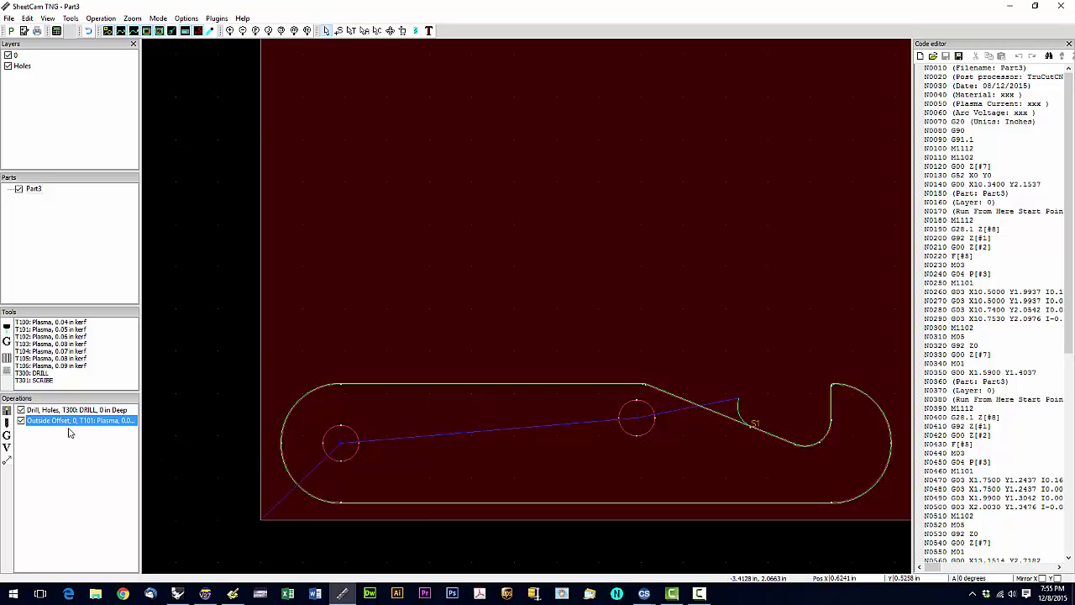
pyautogui.click(67, 409)
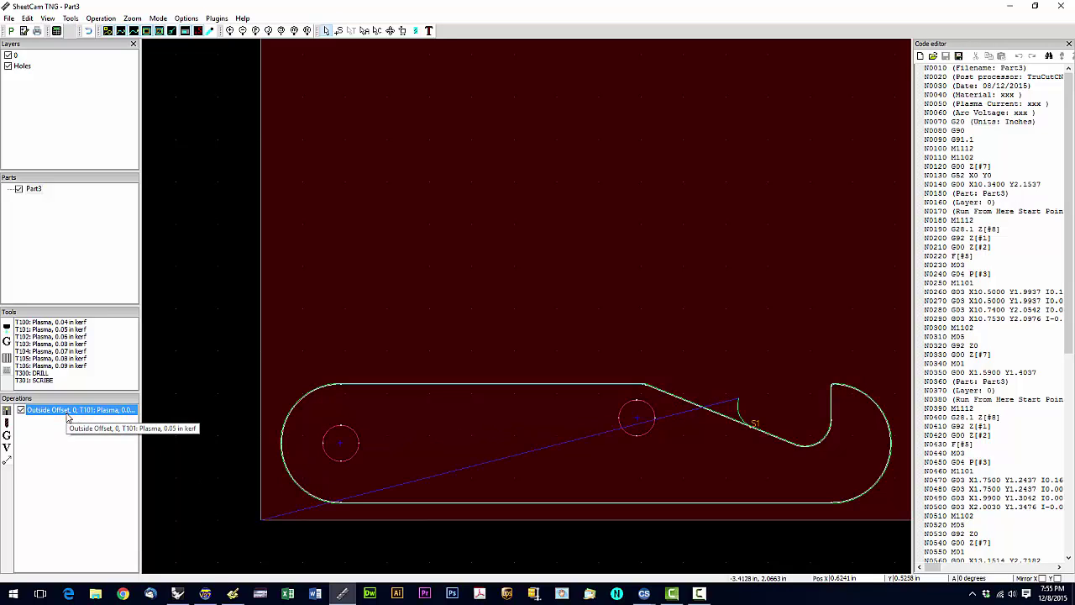
# - Delete the existing operations and add a Set variable operation THC_ON = 0
pyautogui.press('Delete')
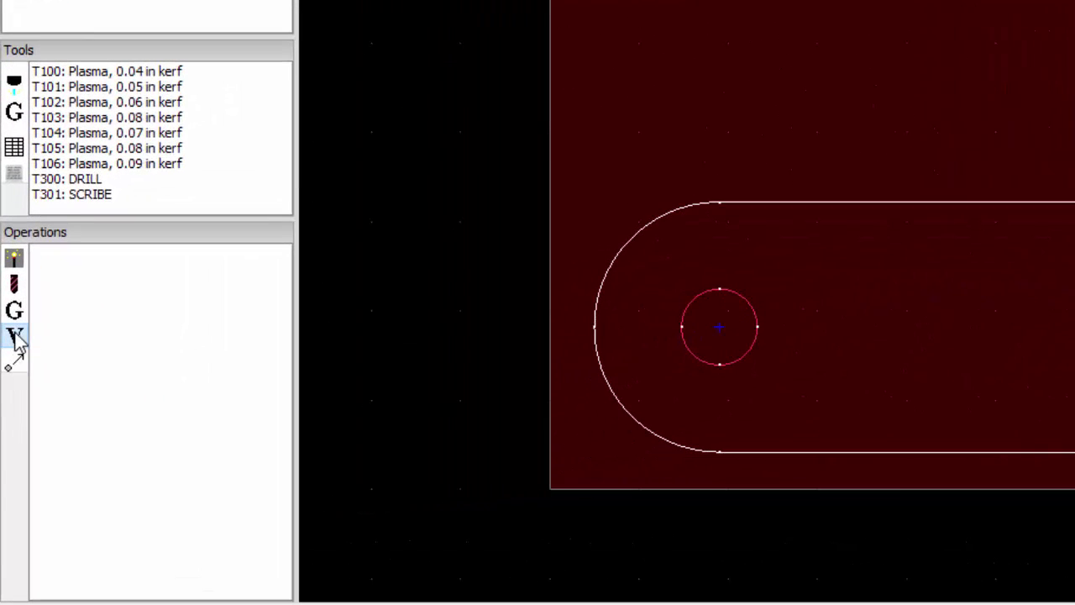
pyautogui.click(19, 341)
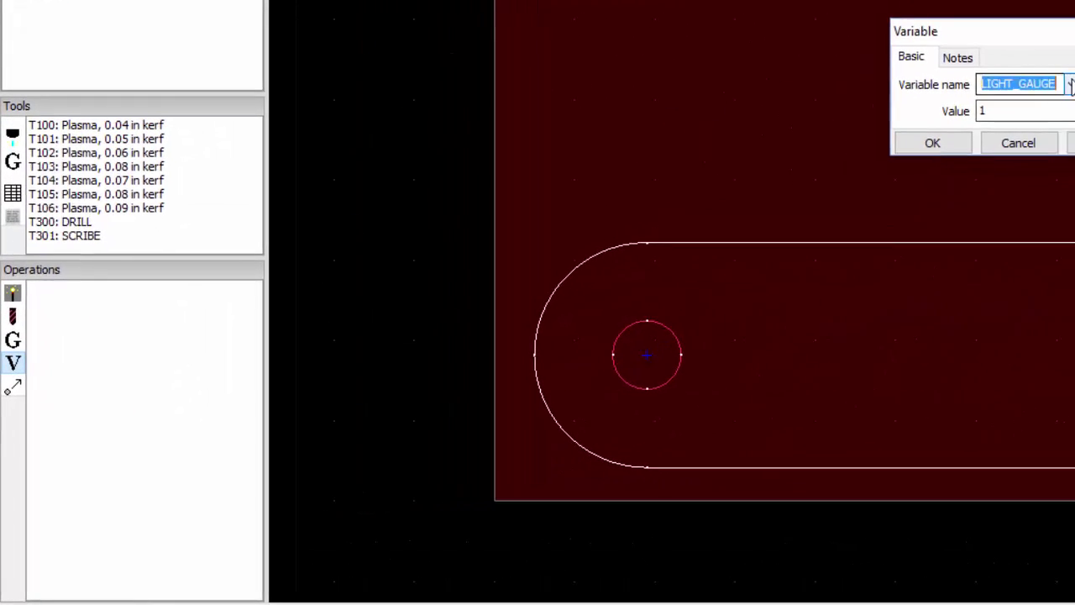
pyautogui.click(1071, 84)
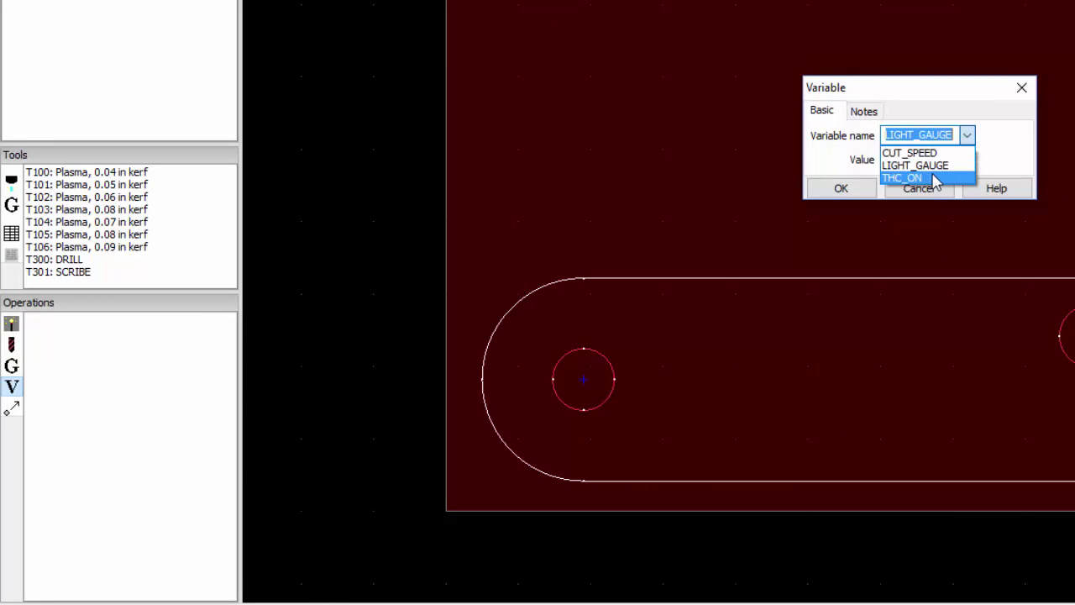
pyautogui.click(935, 178)
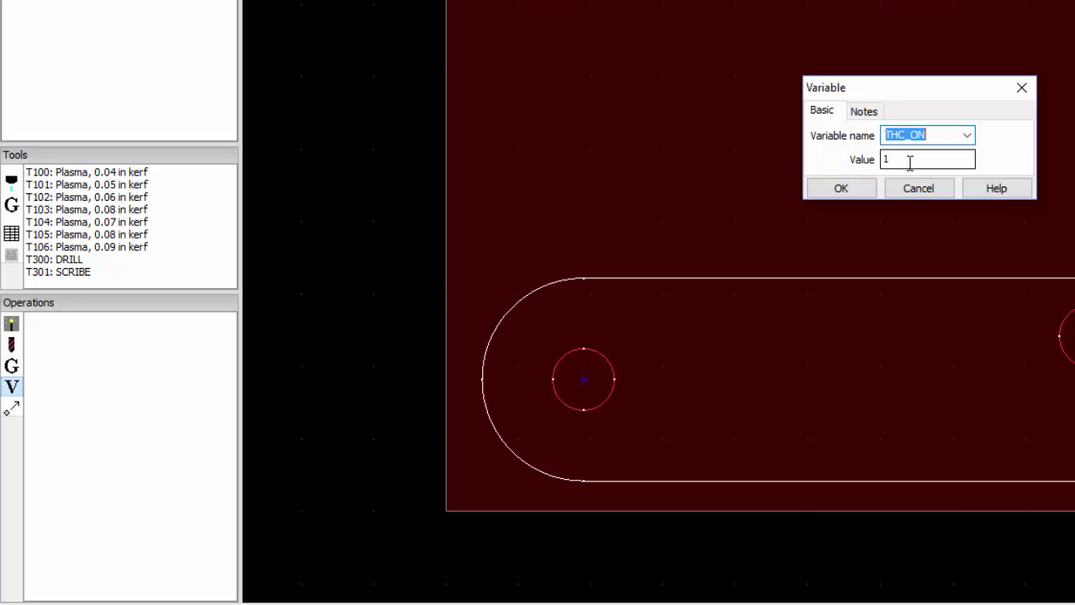
pyautogui.moveTo(910, 162); pyautogui.dragTo(880, 164)
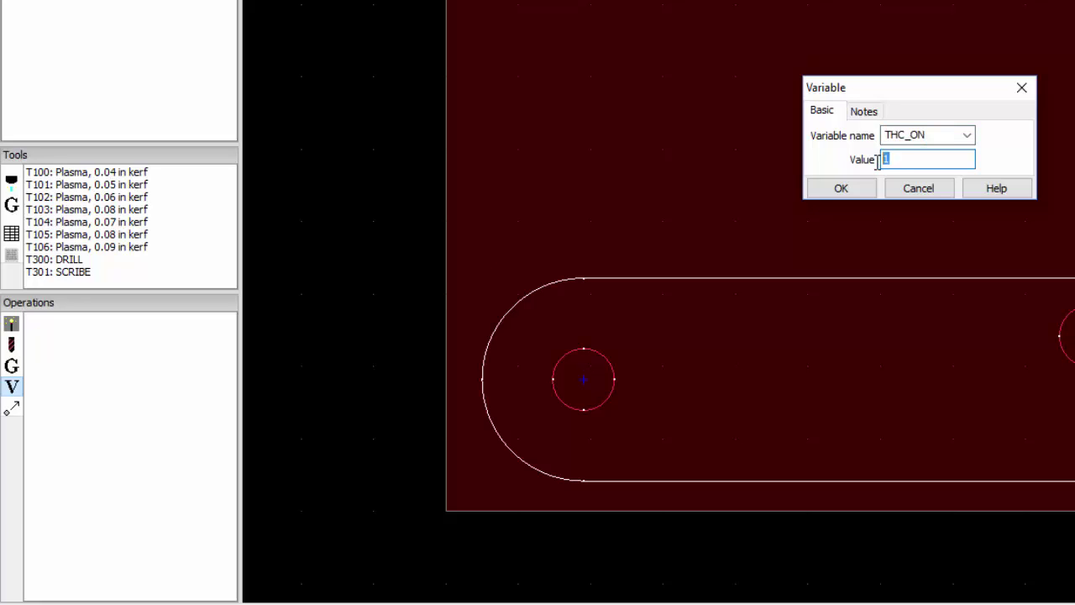
pyautogui.write('0')
pyautogui.click(841, 188)
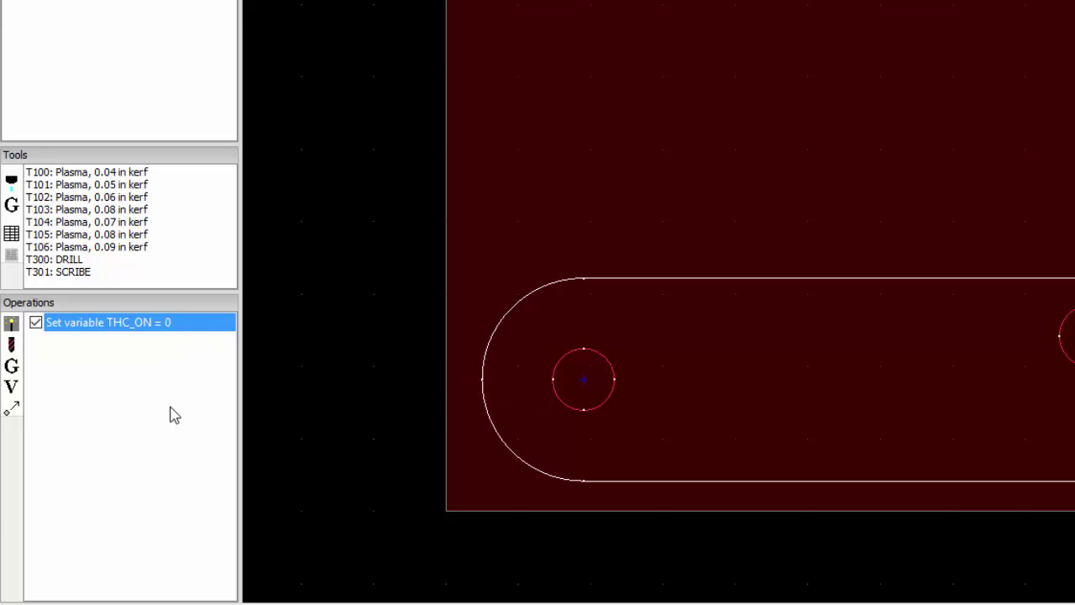
# - Add an Inside Offset cut on the Holes layer with a perpendicular .4 in lead-in
pyautogui.click(11, 322)
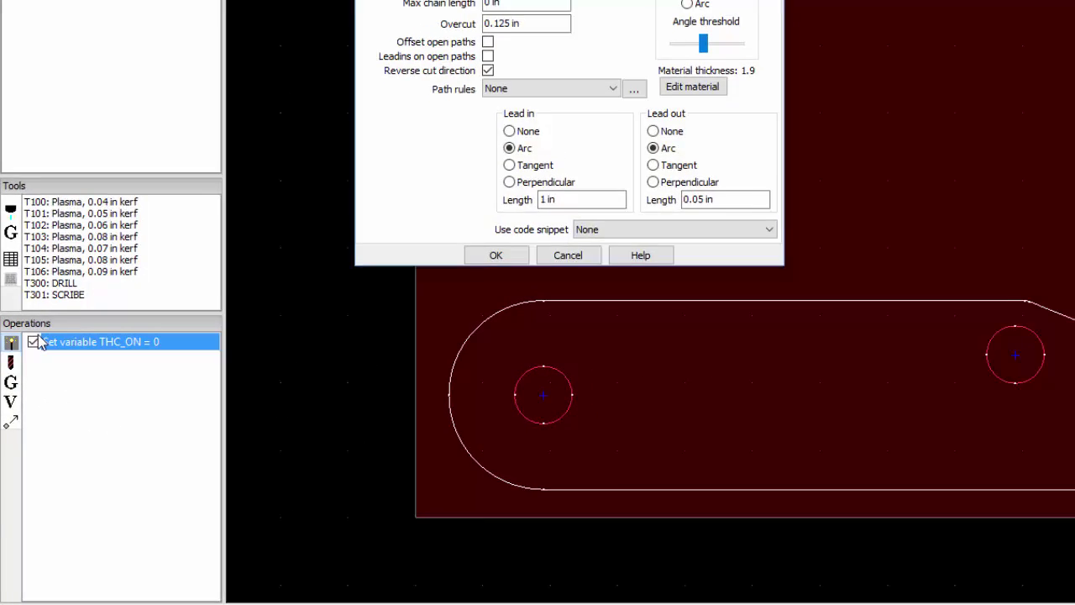
pyautogui.click(491, 56)
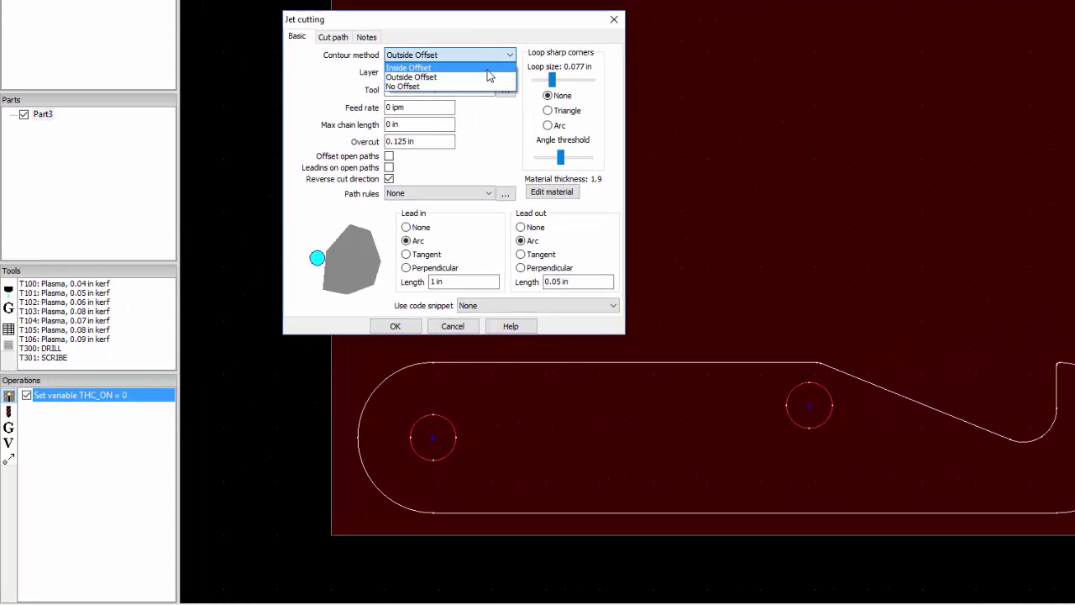
pyautogui.click(482, 69)
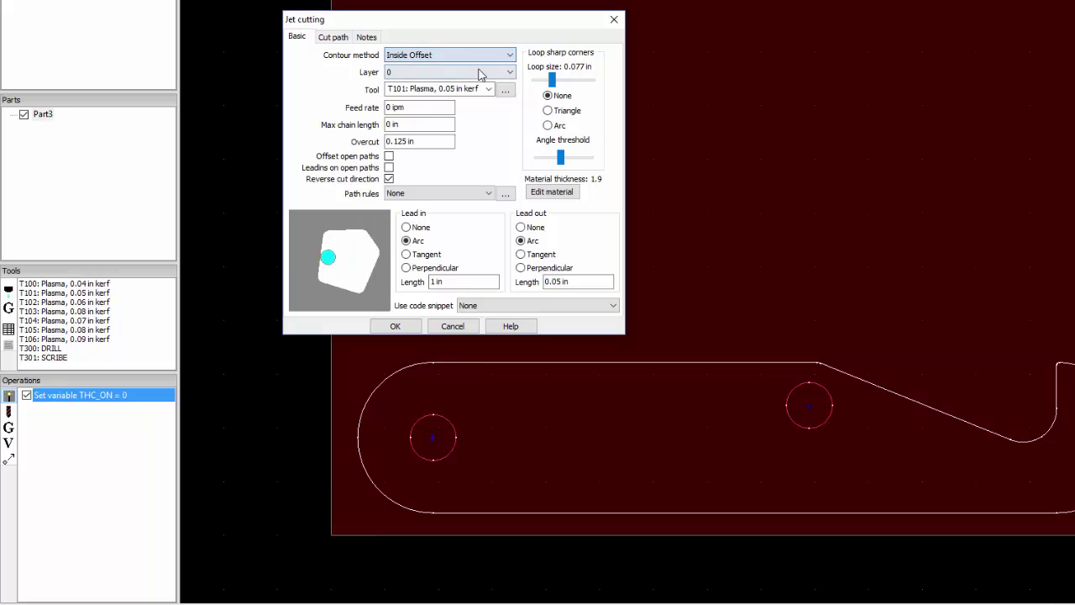
pyautogui.click(485, 73)
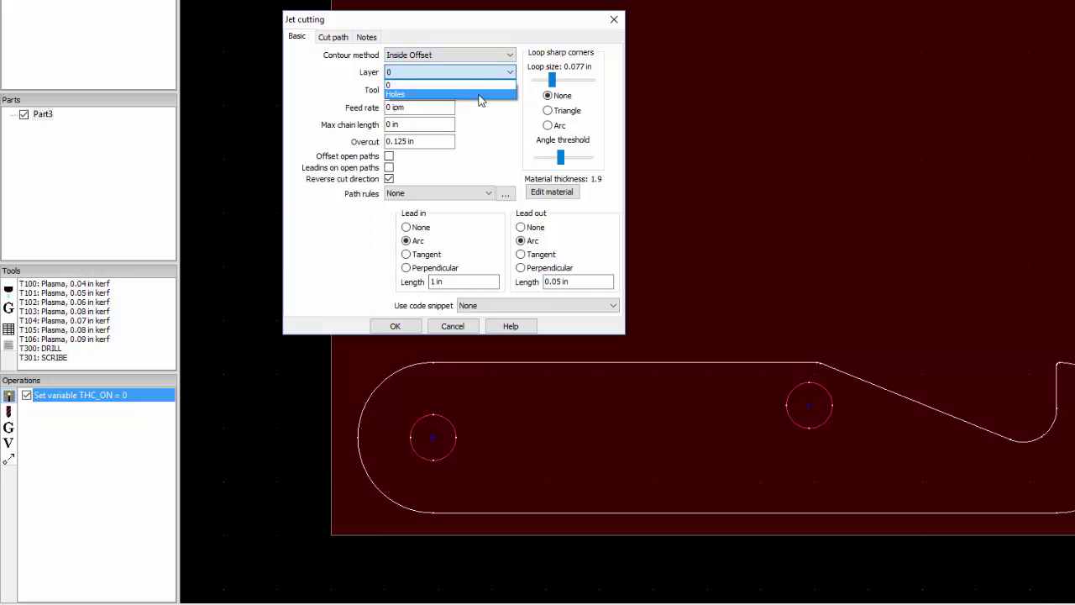
pyautogui.click(479, 96)
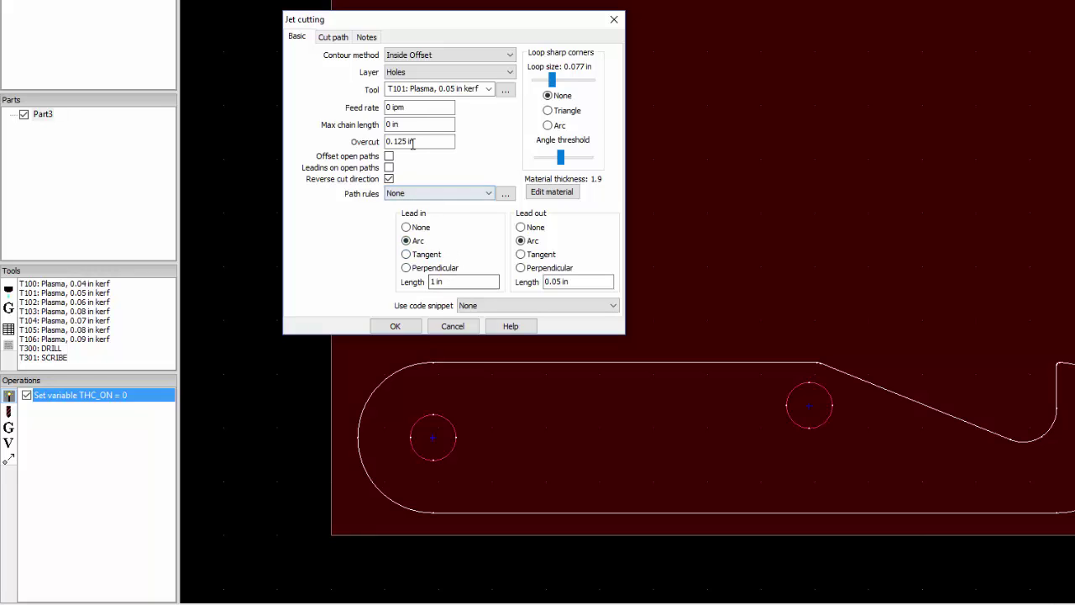
pyautogui.click(450, 281)
pyautogui.click(407, 268)
pyautogui.write('.4')
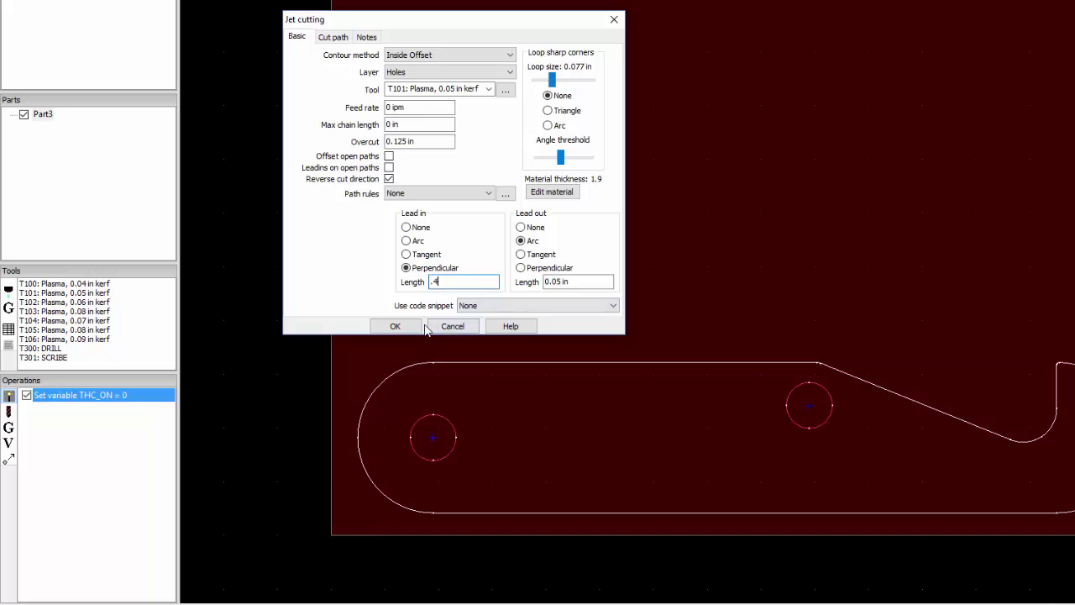
pyautogui.click(395, 326)
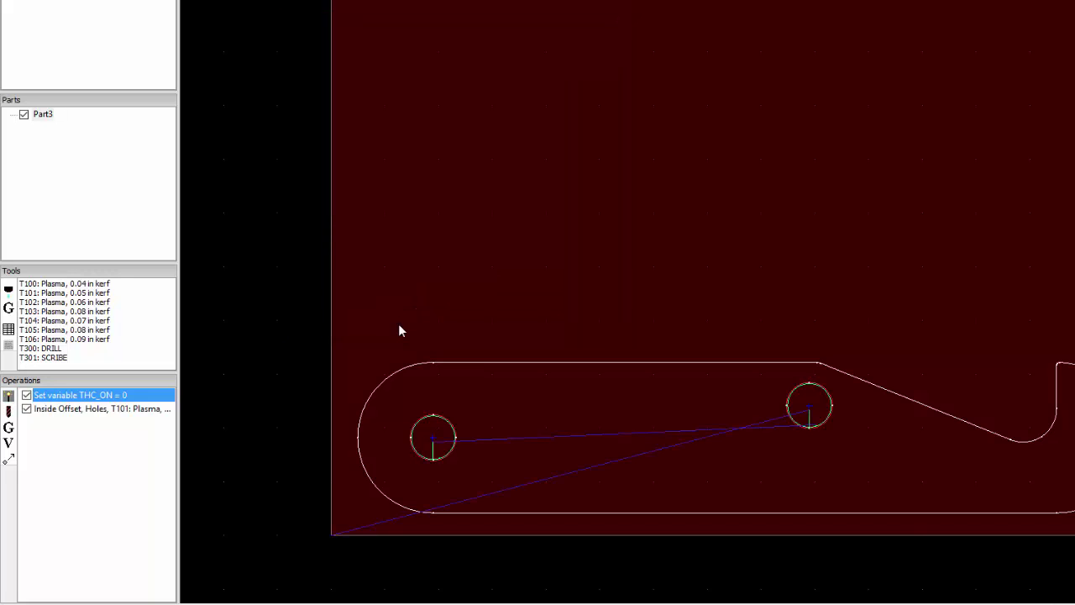
# - Add a Set variable operation THC_ON = 1 following the hole cut
pyautogui.scroll(4, 443, 462)
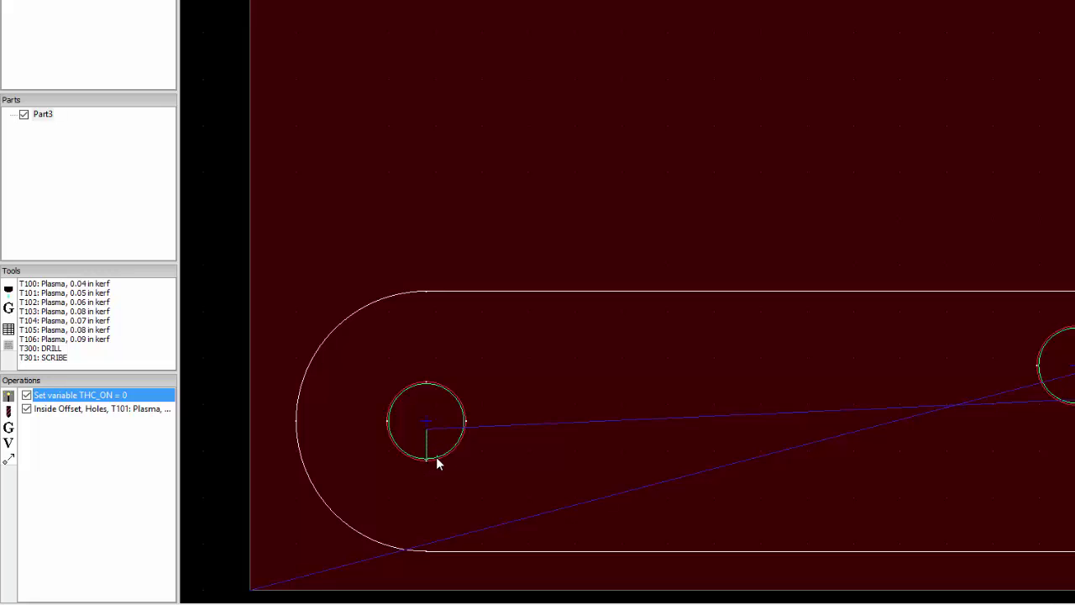
pyautogui.scroll(-2, 436, 458)
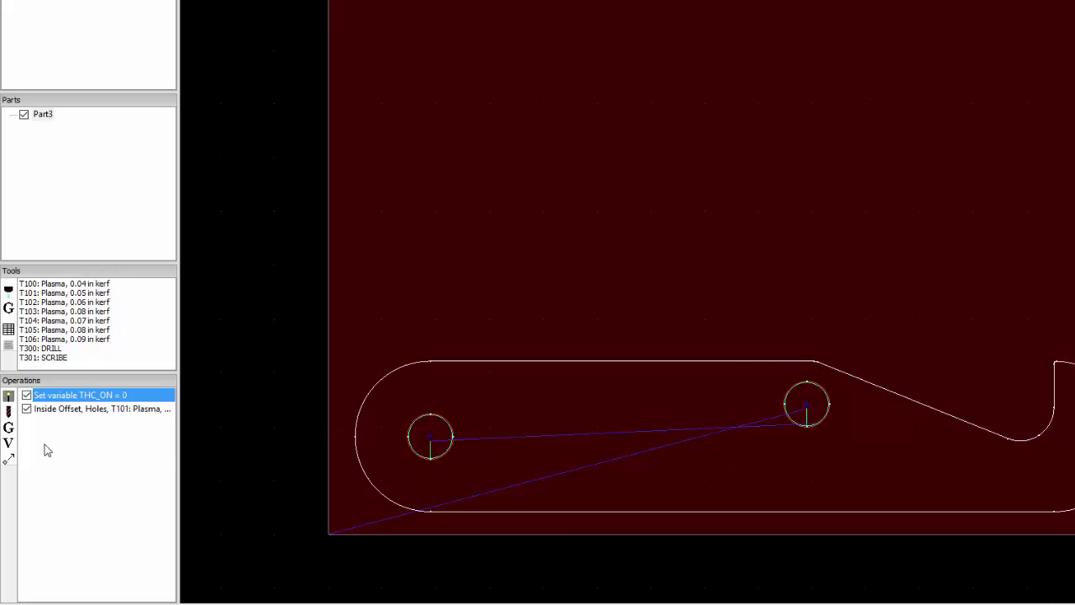
pyautogui.click(9, 445)
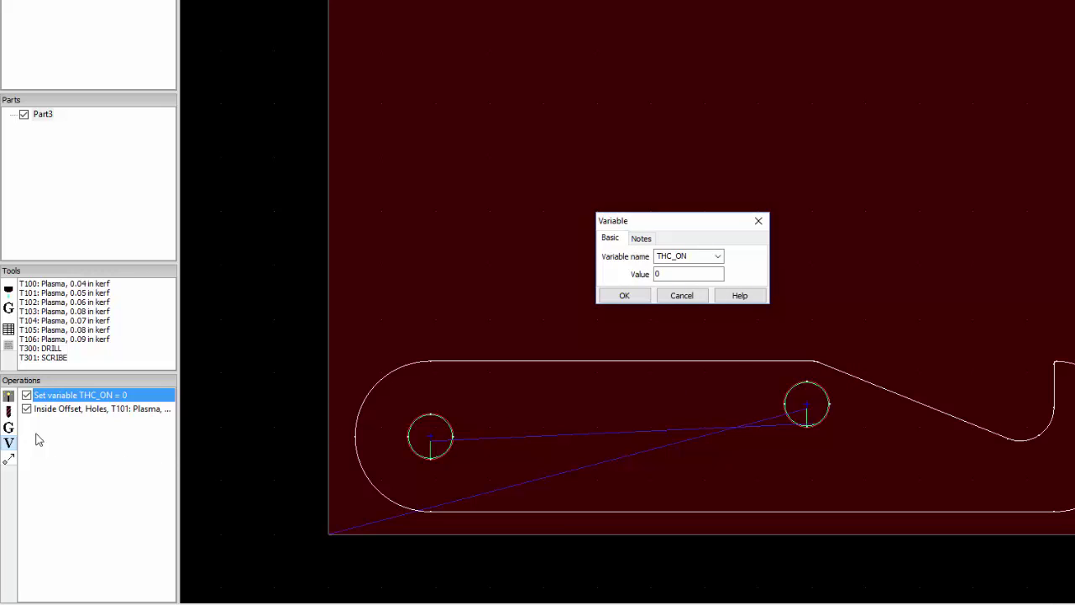
pyautogui.doubleClick(648, 274)
pyautogui.write('1')
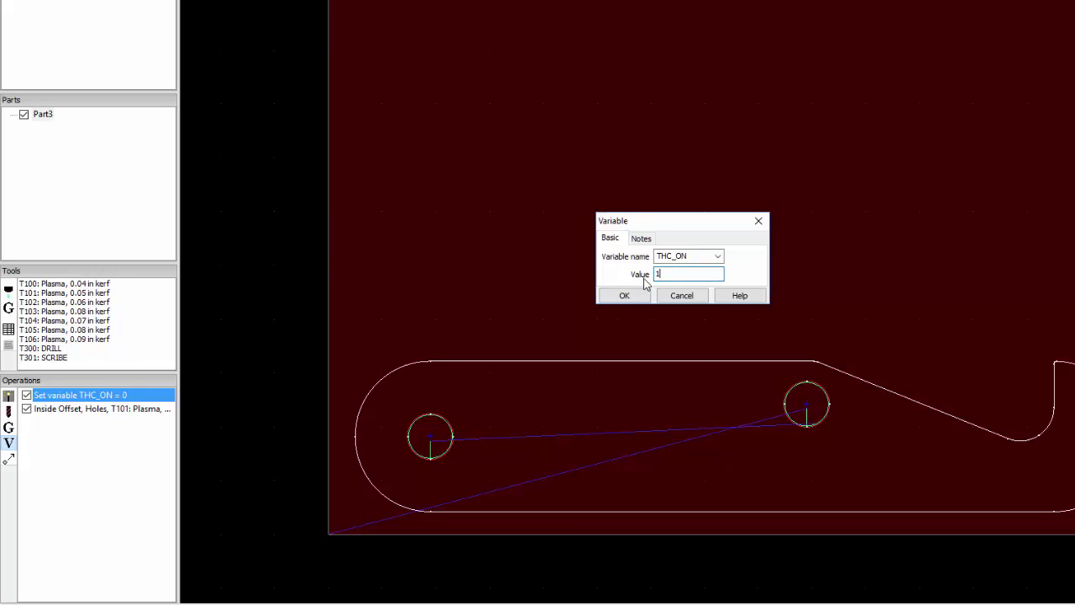
pyautogui.click(636, 296)
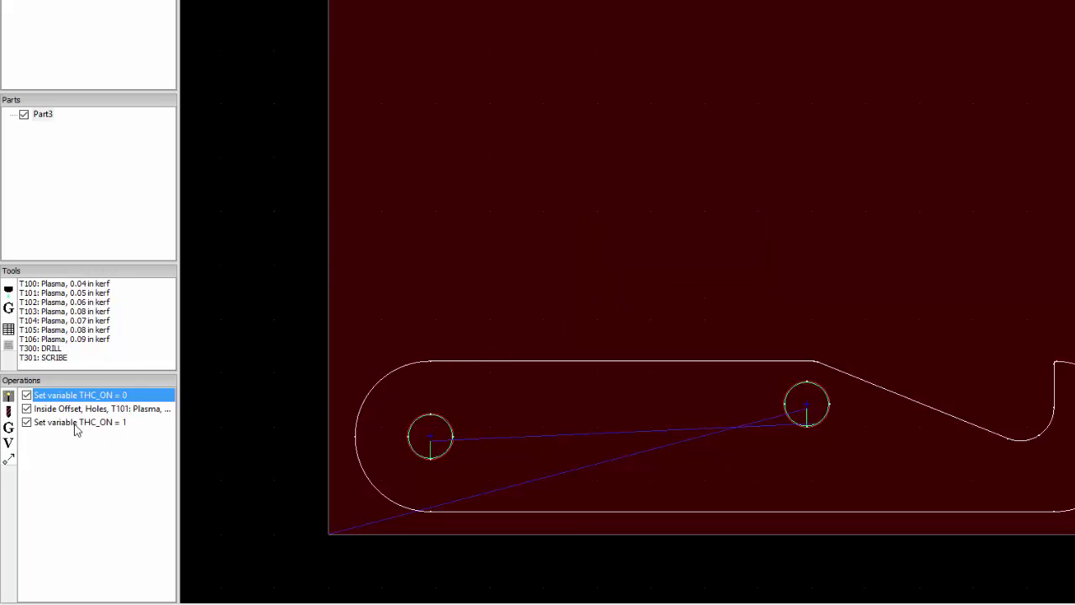
pyautogui.click(7, 397)
# - Set the new cut to Outside Offset on layer 0 with a 1 in lead-in length
pyautogui.click(483, 60)
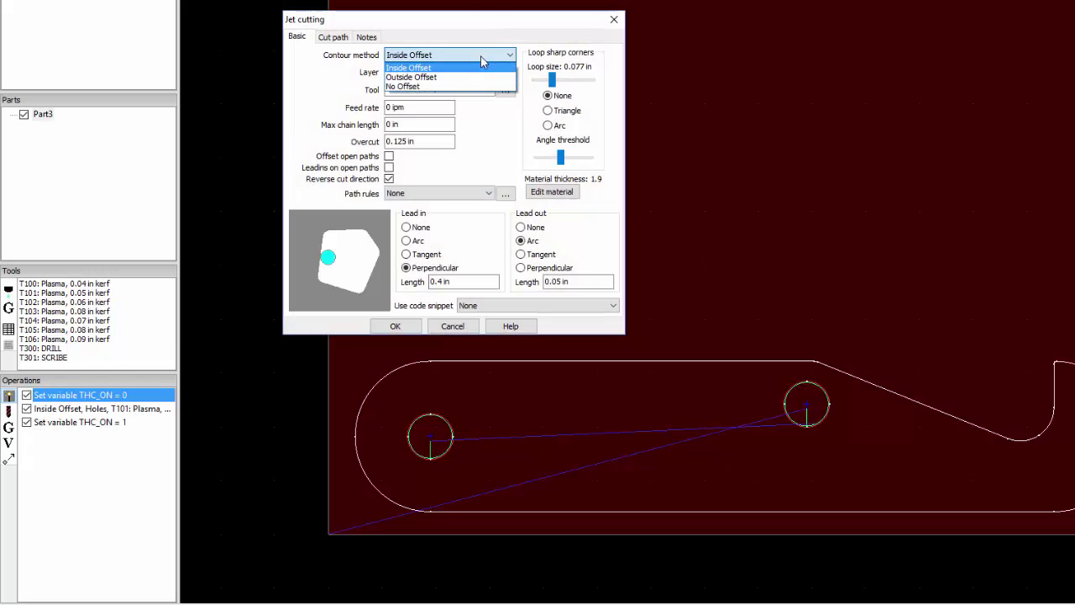
pyautogui.click(480, 77)
pyautogui.click(481, 73)
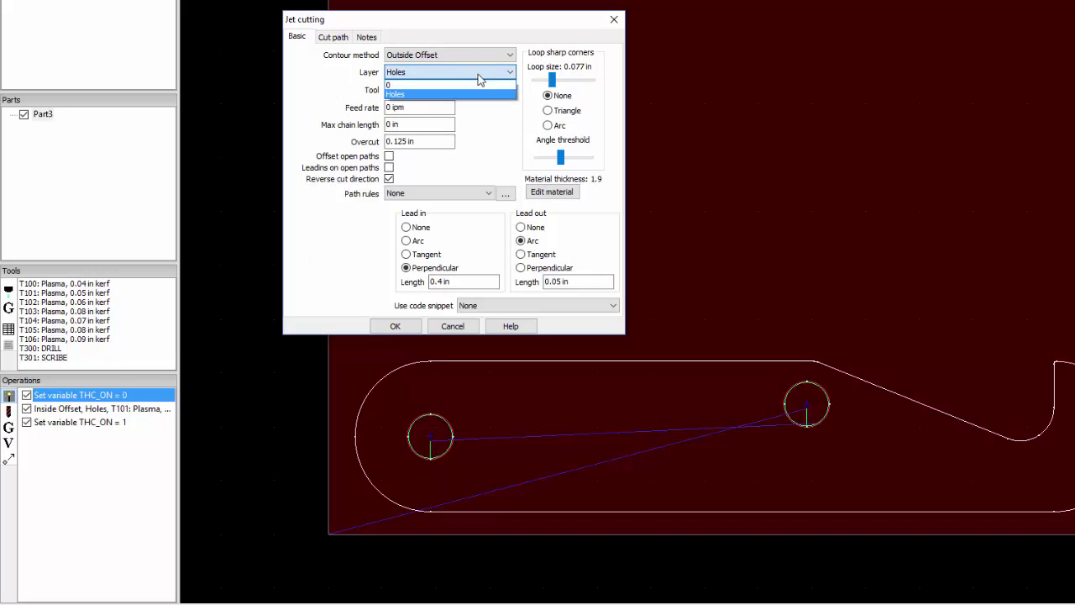
pyautogui.click(475, 89)
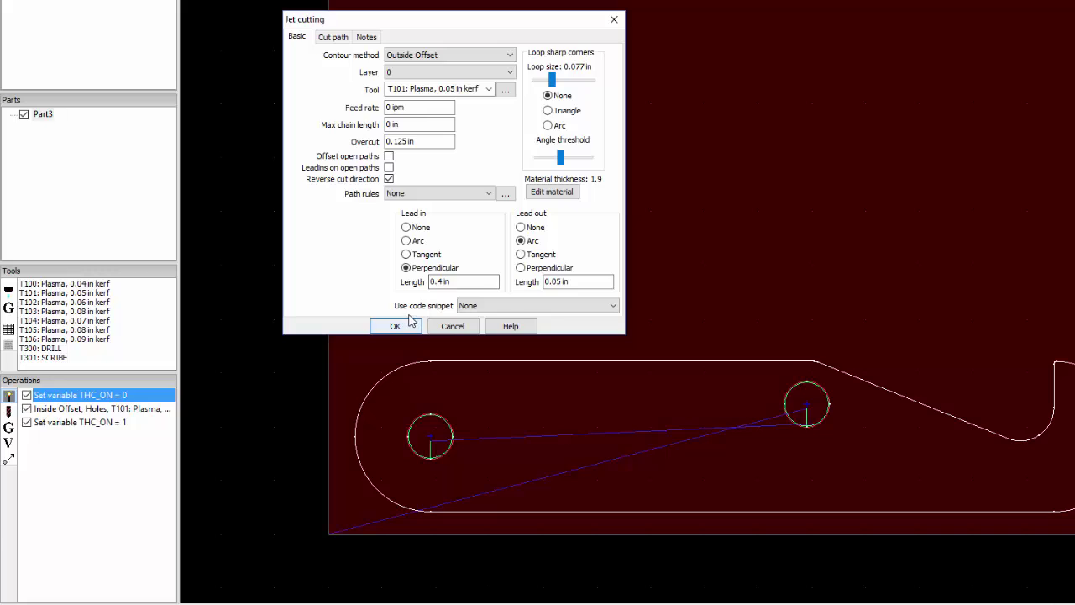
pyautogui.doubleClick(462, 281)
pyautogui.write('1')
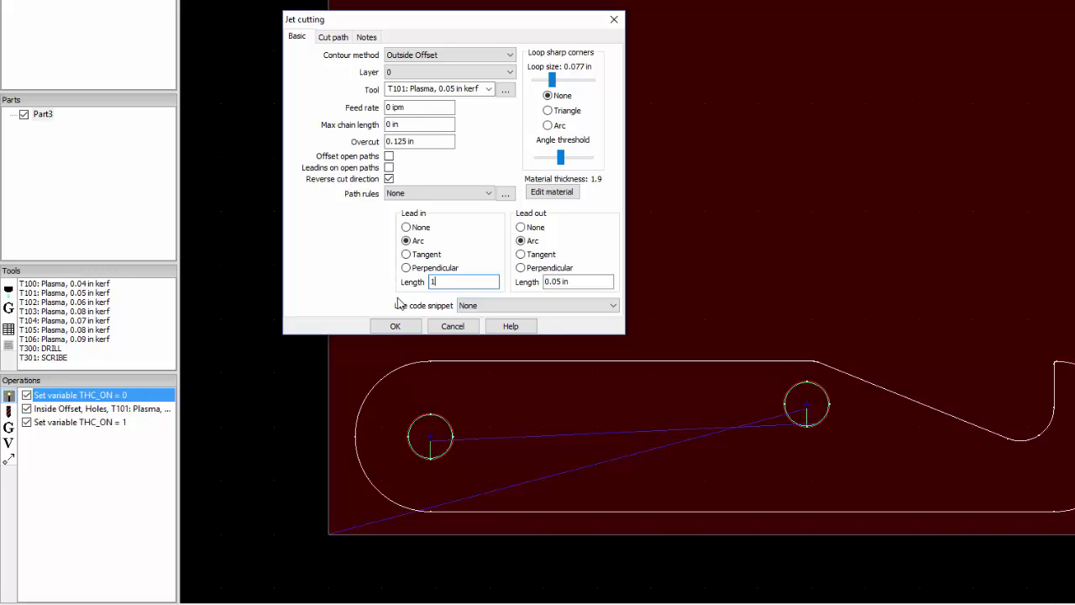
pyautogui.click(392, 326)
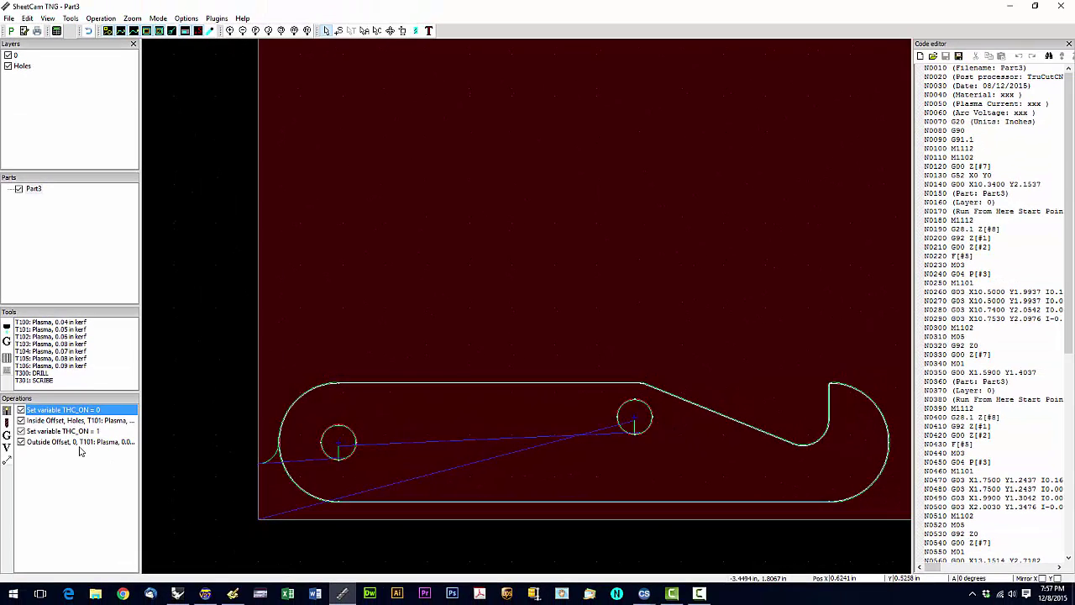
# - Move the Outside Offset profile cut's start point onto the hook's slanted edge
pyautogui.click(79, 444)
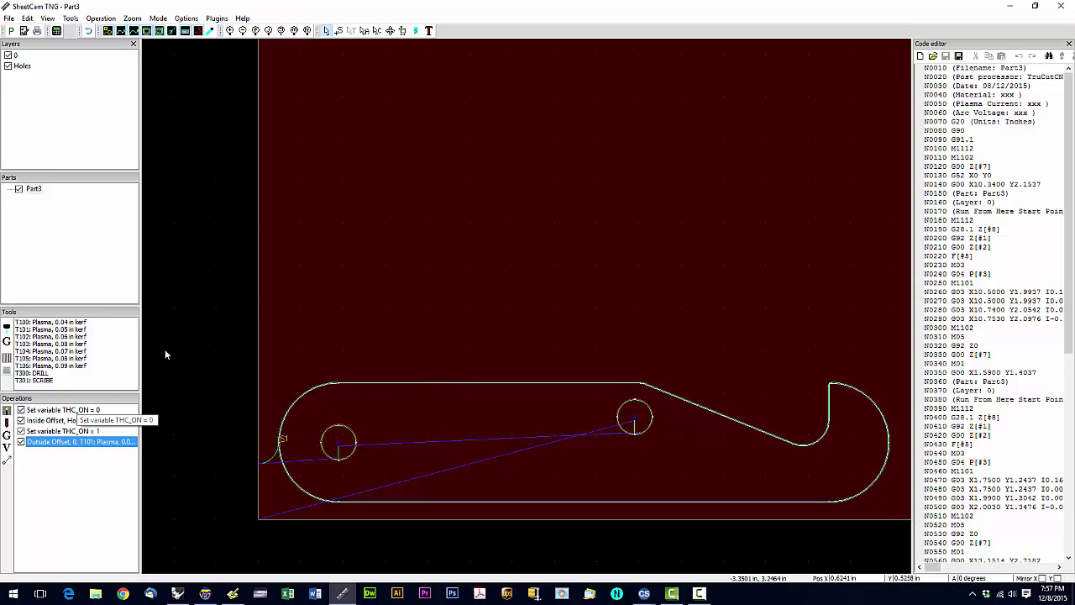
pyautogui.click(339, 32)
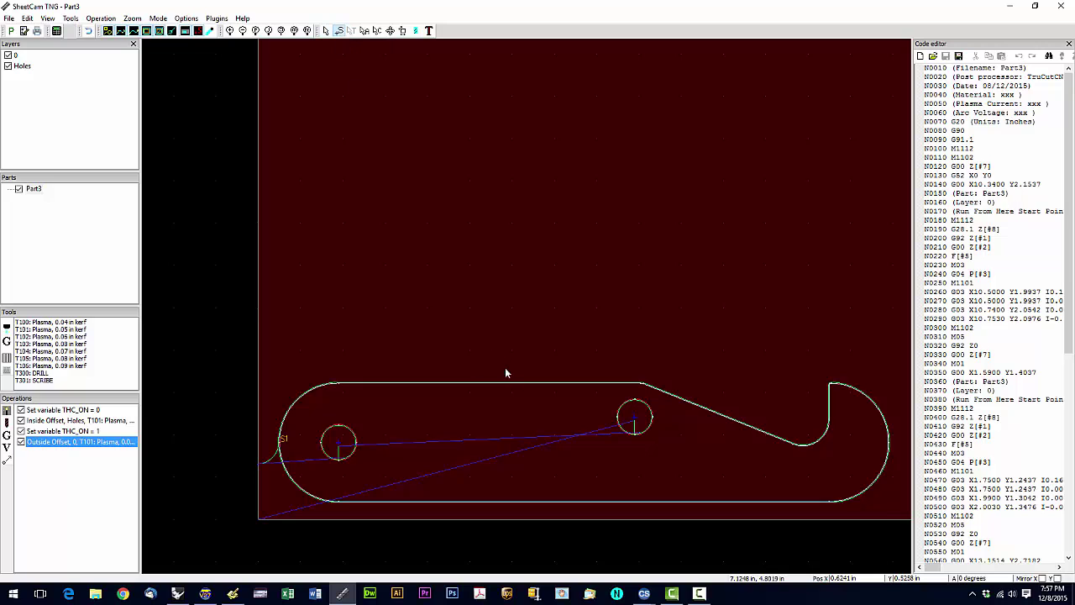
pyautogui.click(741, 428)
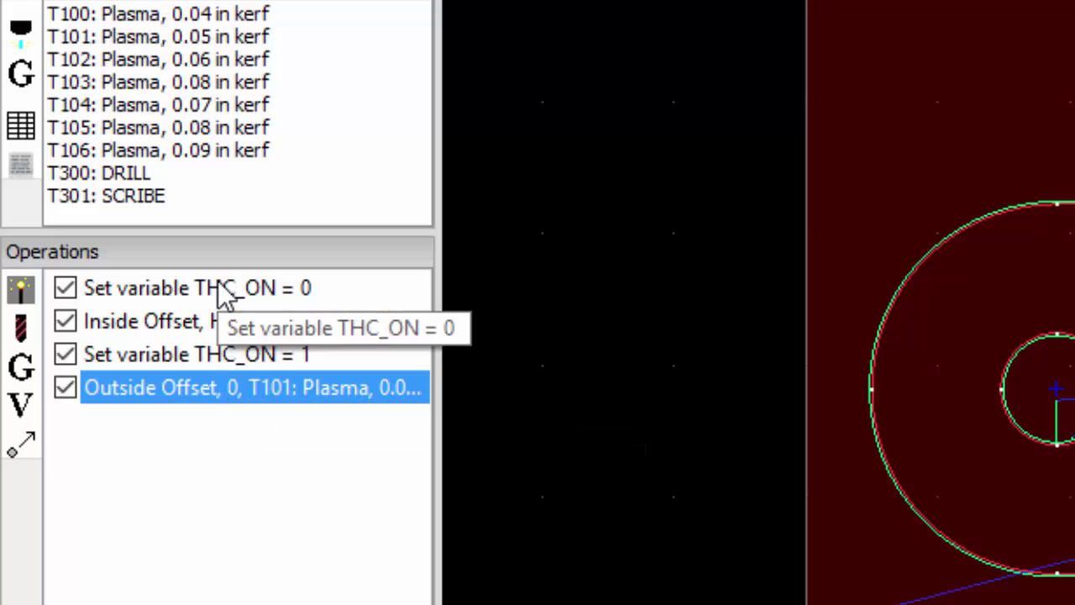
# - Review each operation in turn: THC_ON = 0, Inside Offset, THC_ON = 1, Outside Offset
pyautogui.click(225, 290)
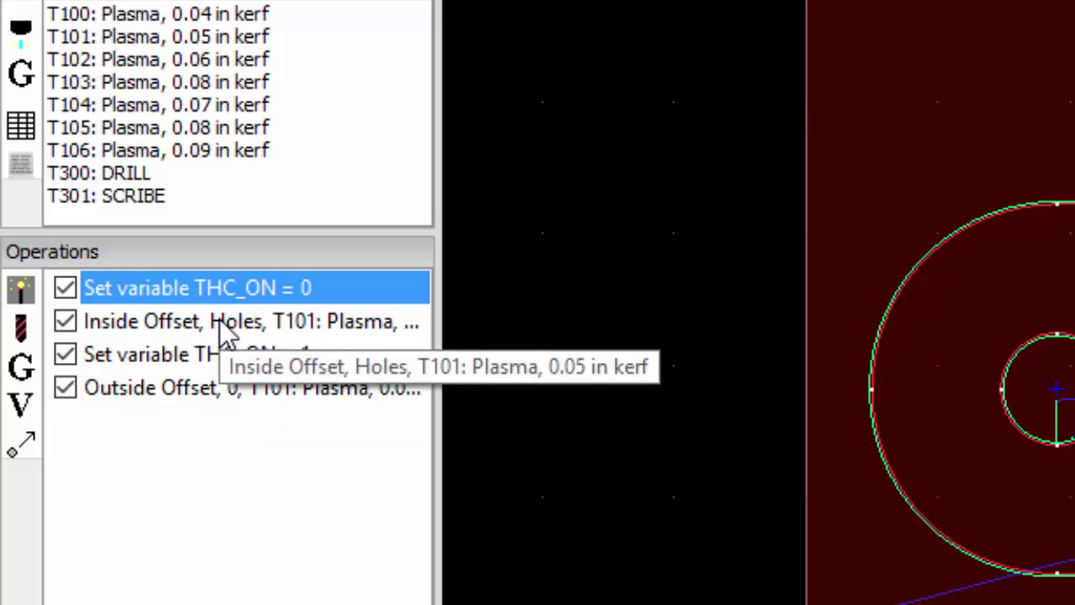
pyautogui.click(220, 320)
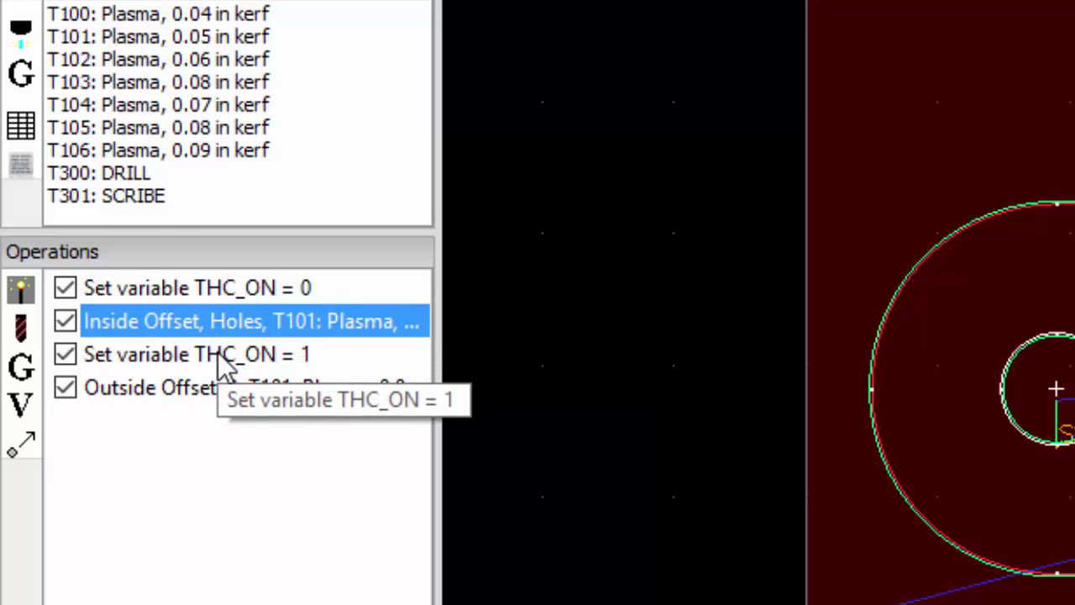
pyautogui.click(217, 354)
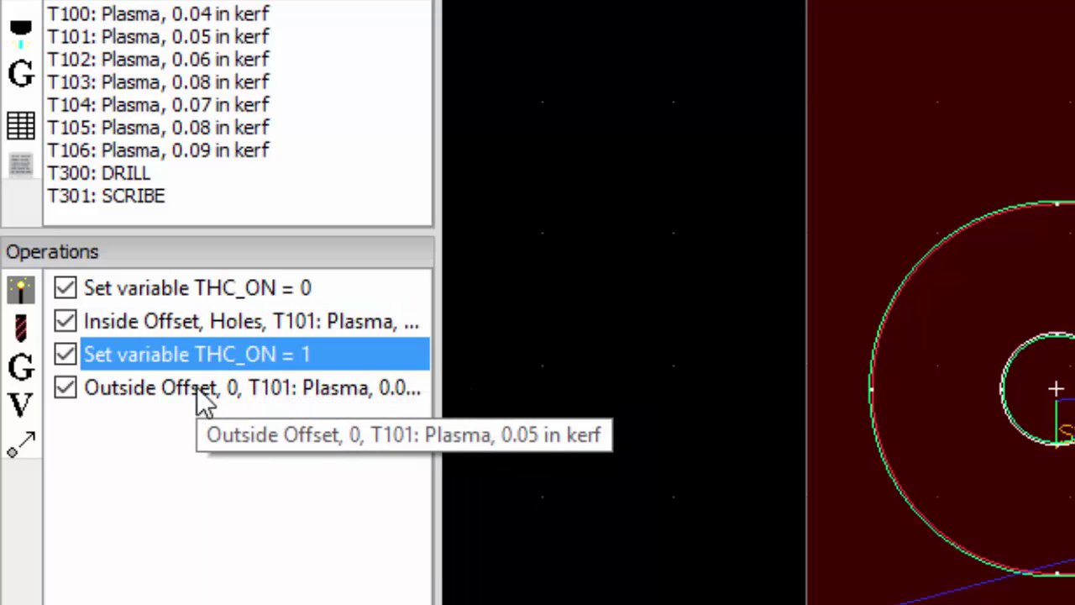
pyautogui.click(197, 389)
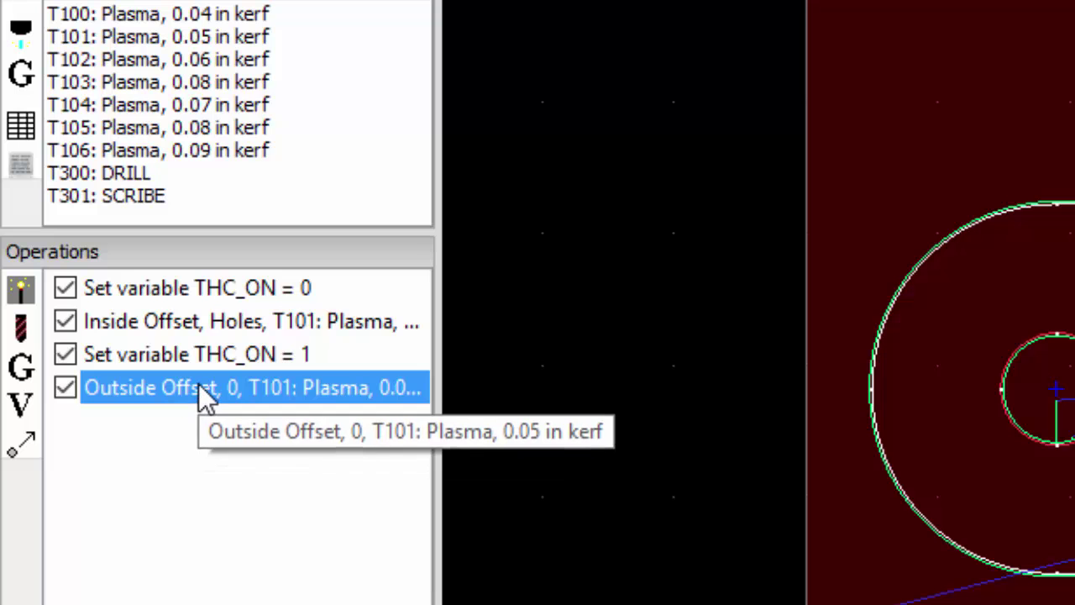
# - Delete all four operations from the list, then start a new set-variable operation
pyautogui.press('Delete')
pyautogui.click(200, 354)
pyautogui.press('Delete')
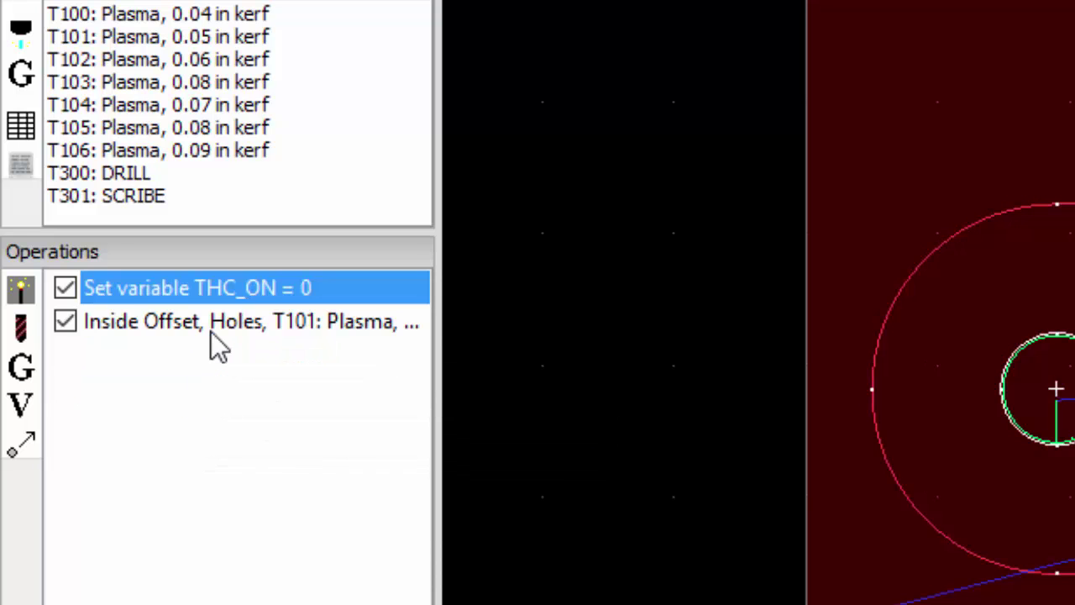
pyautogui.click(212, 324)
pyautogui.press('Delete')
pyautogui.click(220, 294)
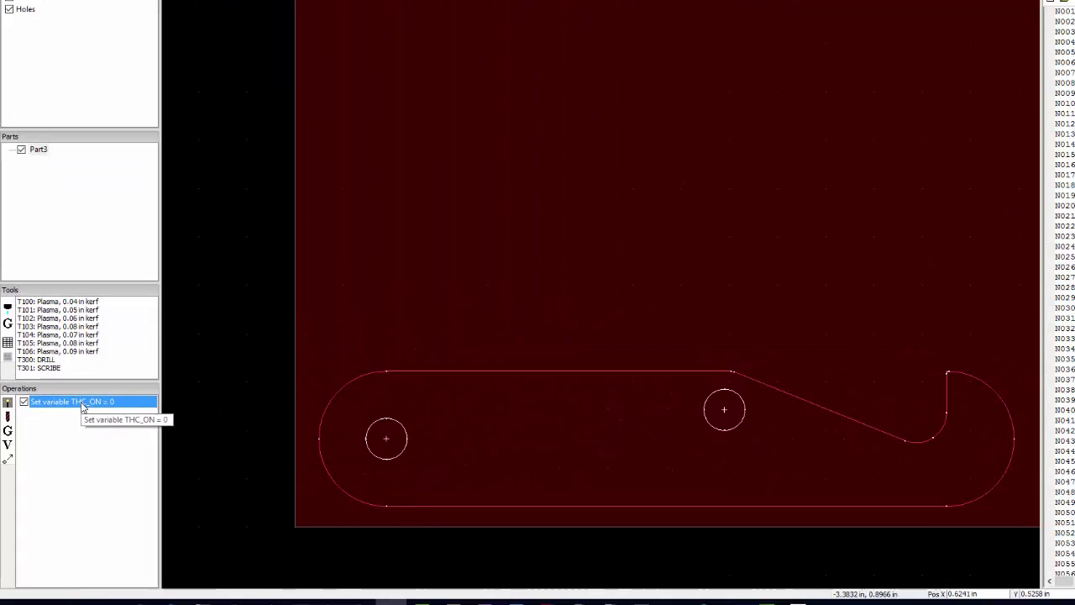
pyautogui.press('Delete')
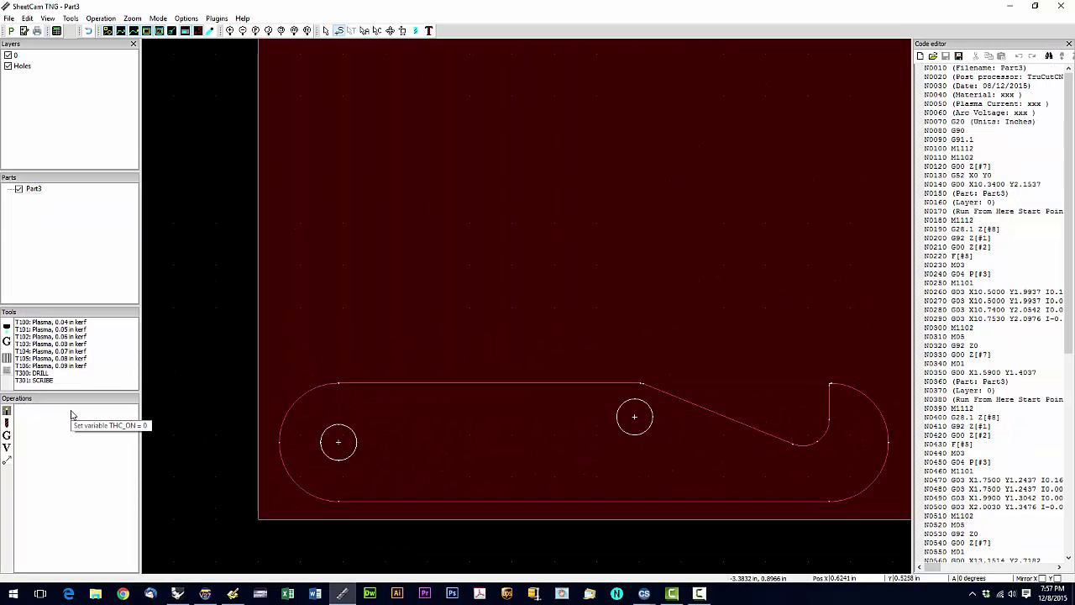
pyautogui.click(7, 448)
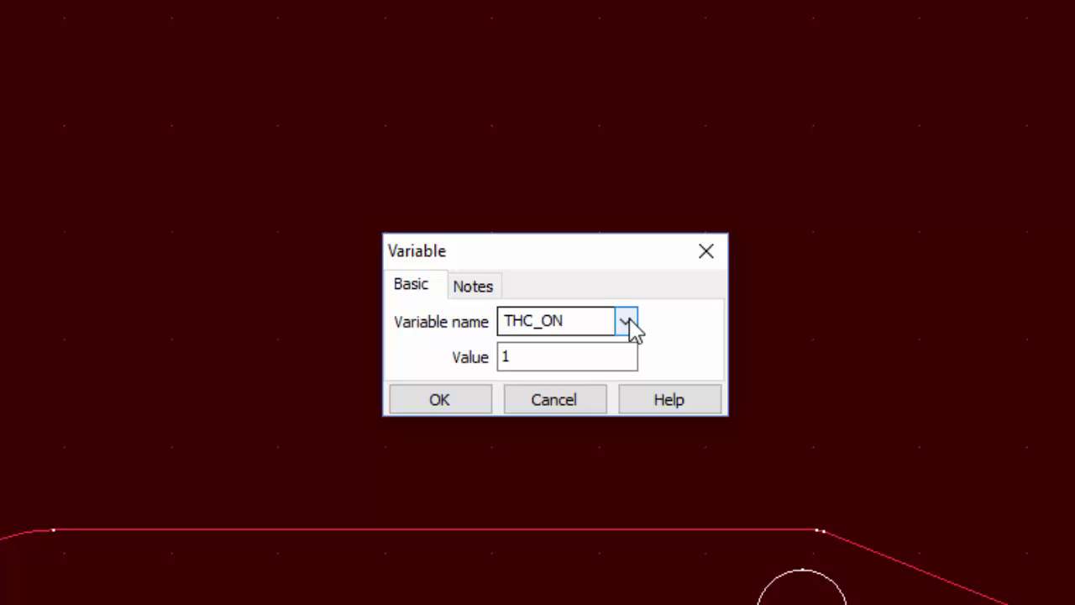
# - Add a Set variable operation with LIGHT_GAUGE as the variable and value 1
pyautogui.click(628, 323)
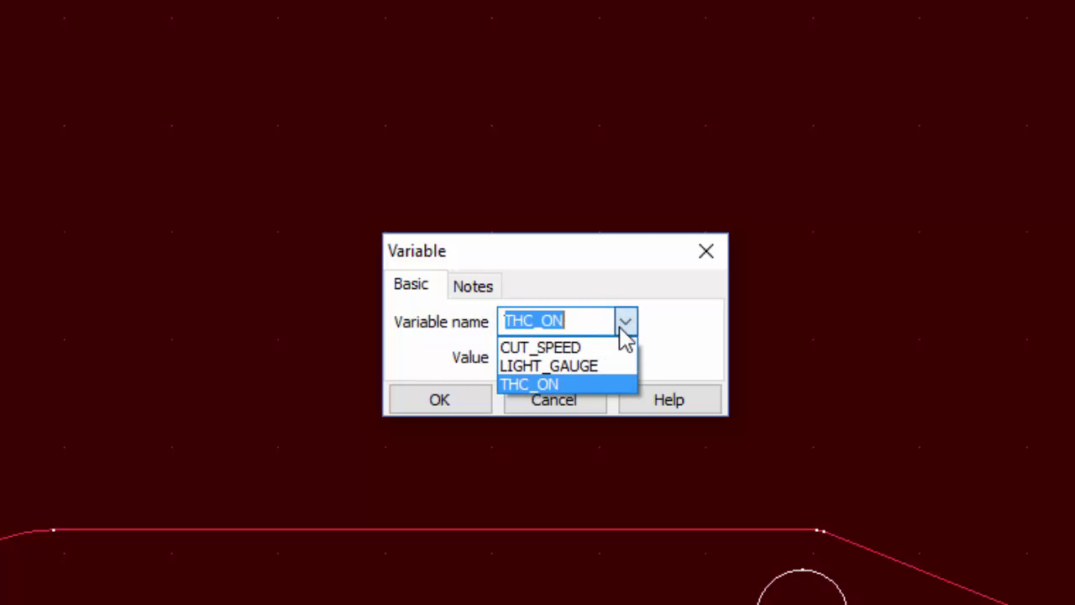
pyautogui.click(588, 366)
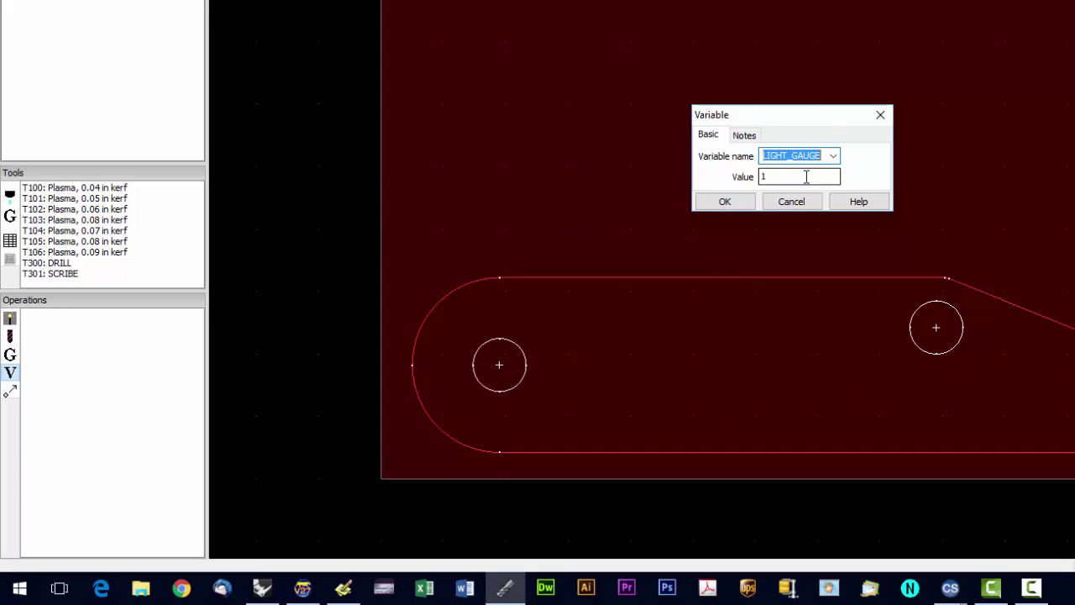
pyautogui.moveTo(806, 176); pyautogui.dragTo(718, 176)
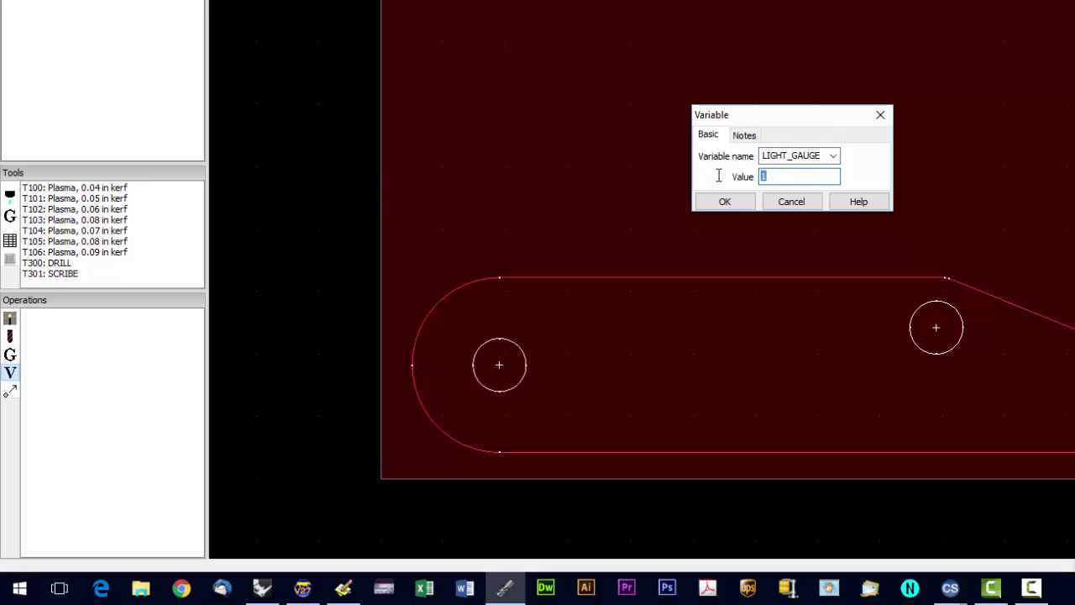
pyautogui.click(726, 204)
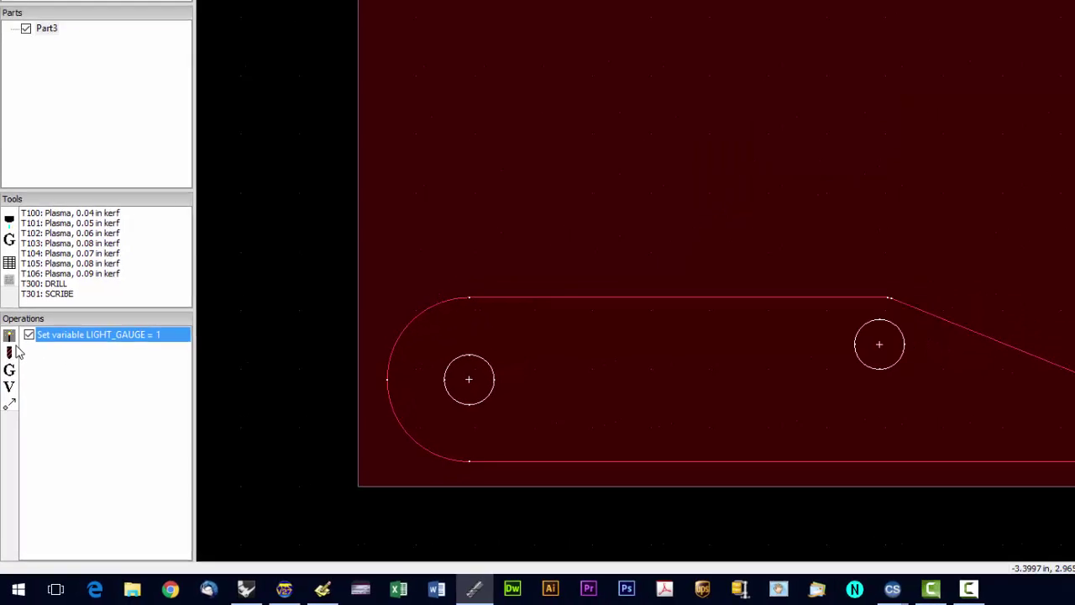
# - Add an Inside Offset jet cutting operation with a perpendicular lead-in
pyautogui.click(10, 353)
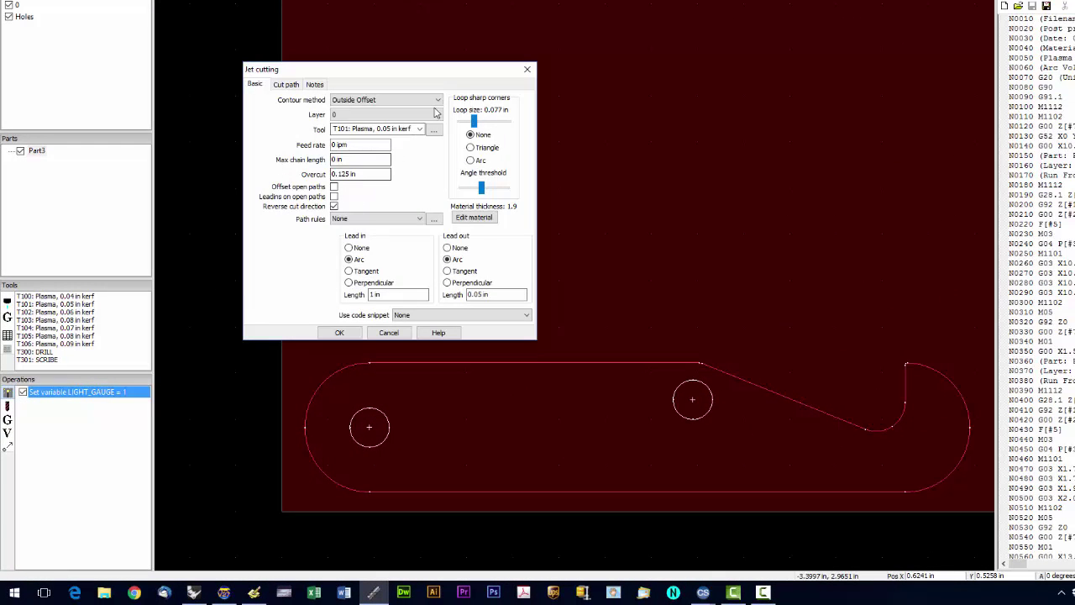
pyautogui.click(433, 100)
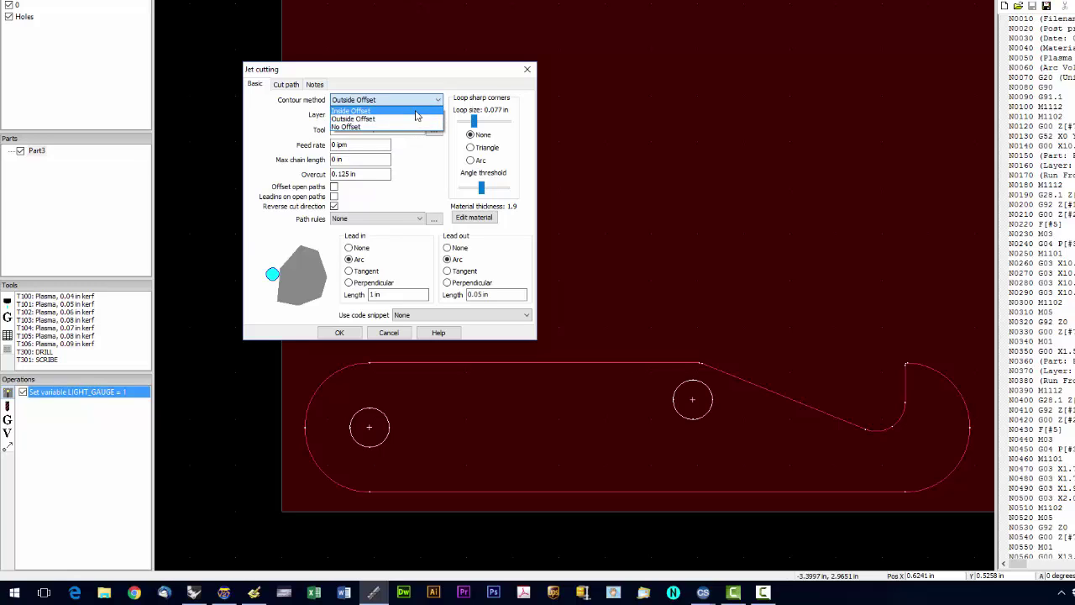
pyautogui.click(415, 110)
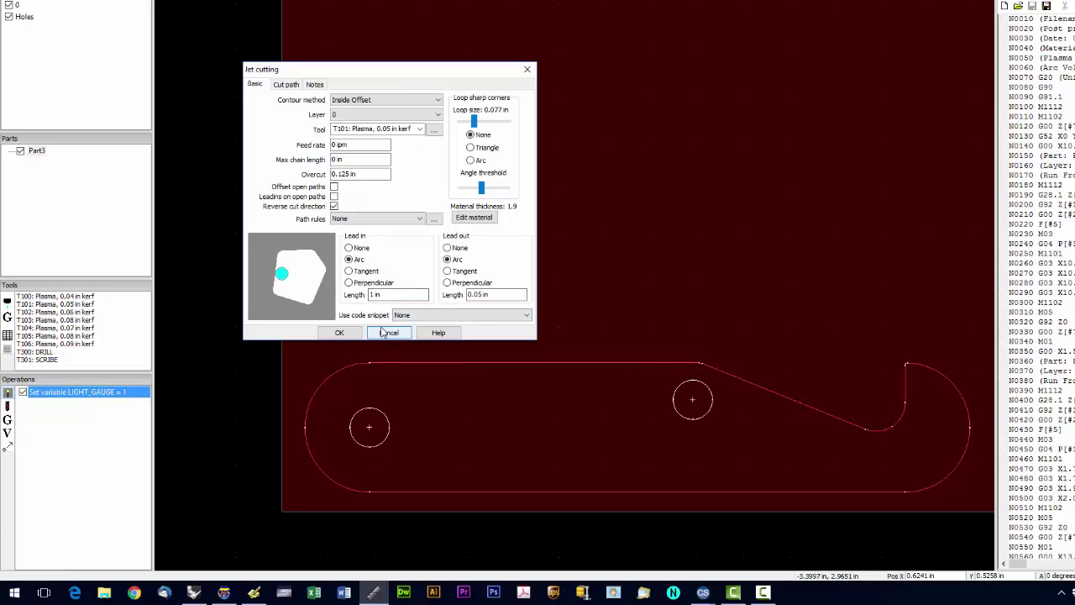
pyautogui.click(351, 283)
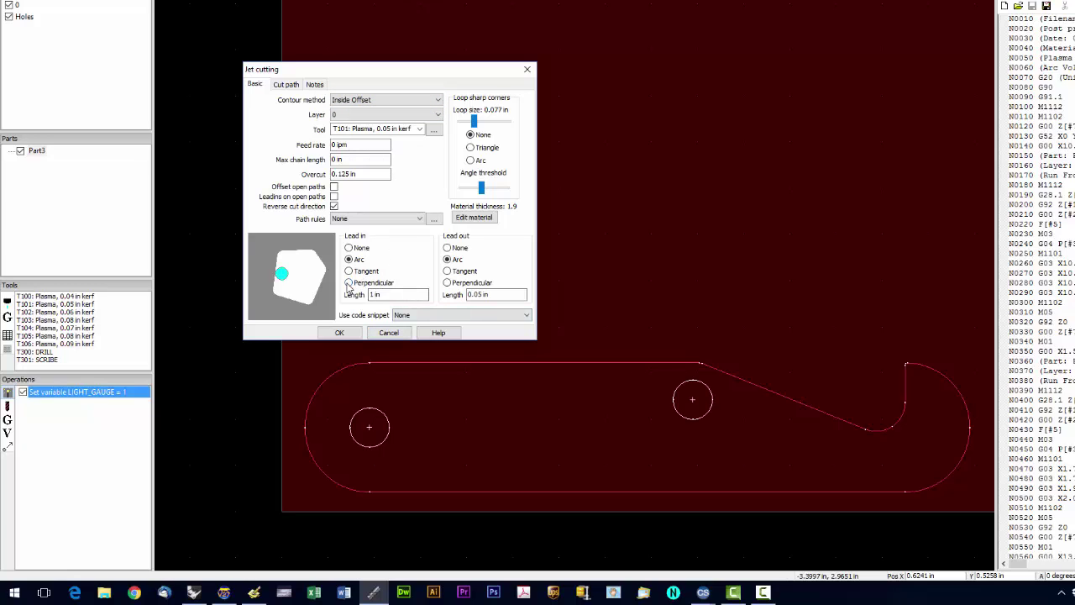
pyautogui.click(407, 294)
pyautogui.click(340, 333)
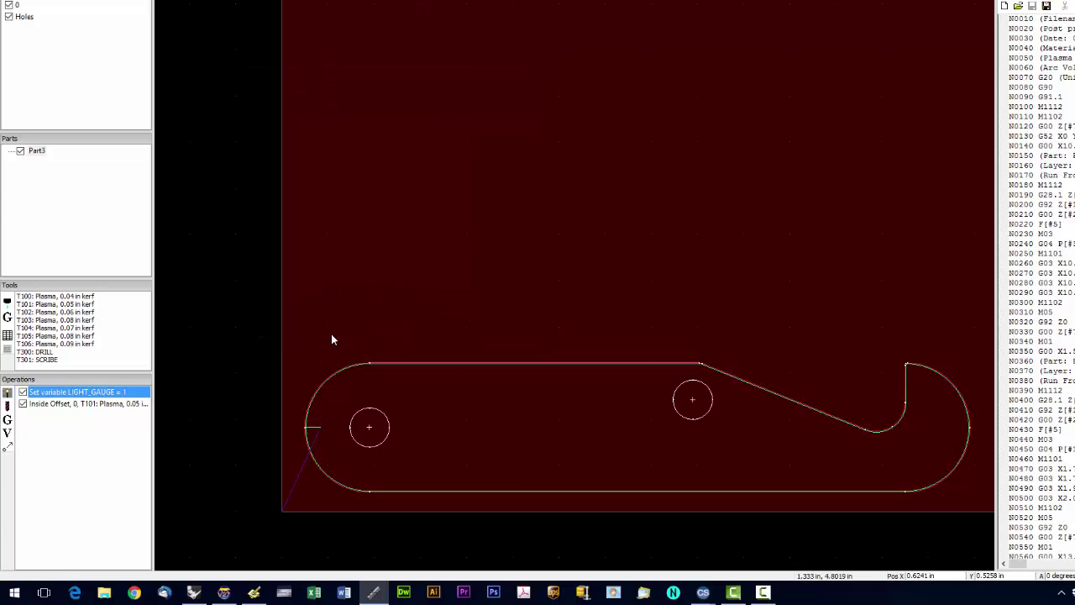
# - Assign the Inside Offset cut to the Holes layer
pyautogui.click(97, 404)
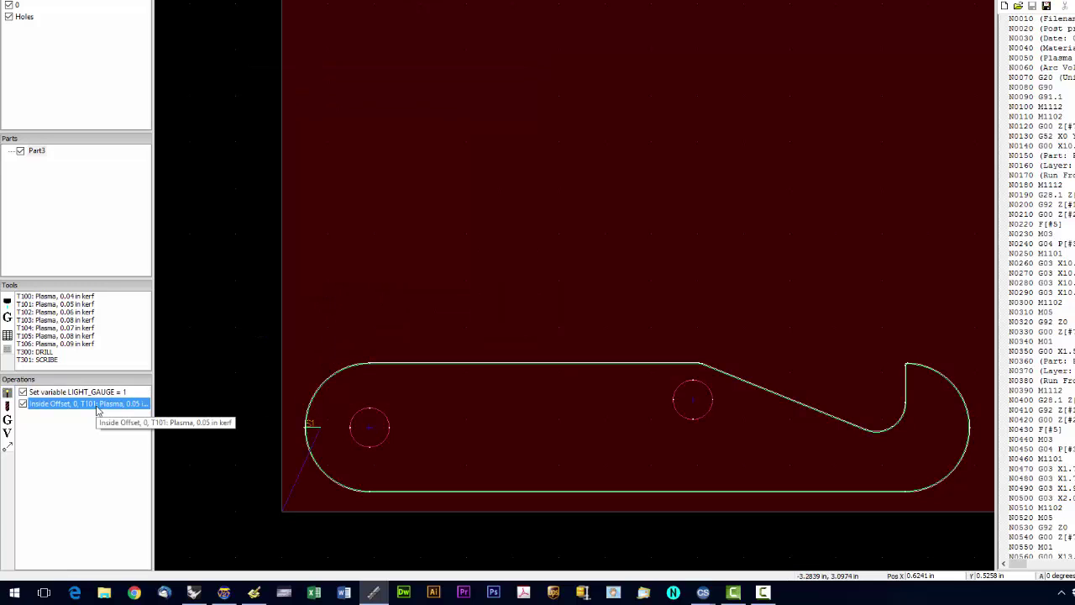
pyautogui.doubleClick(98, 407)
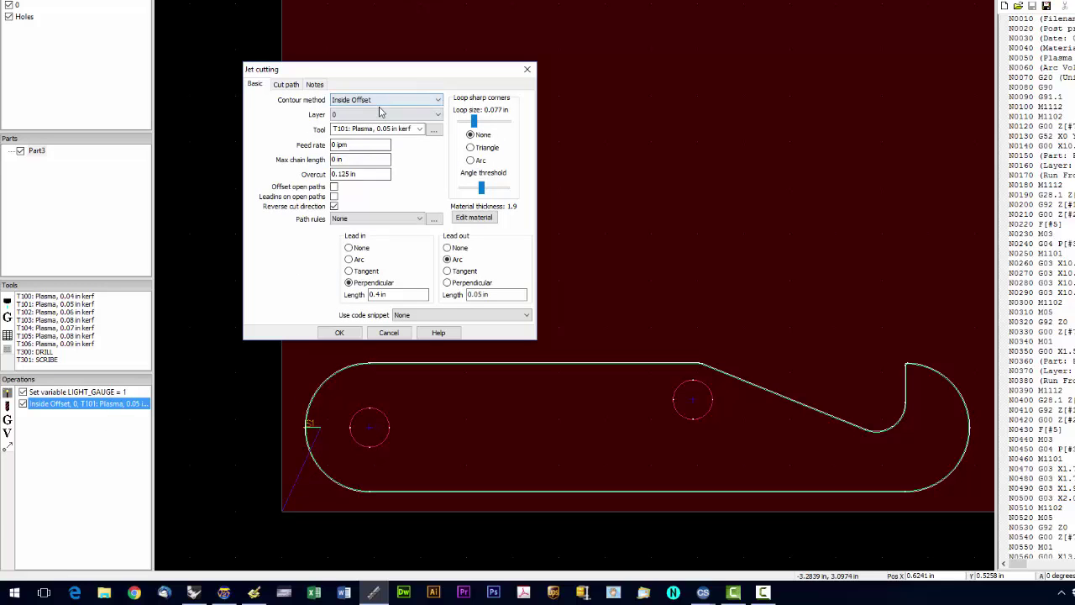
pyautogui.click(378, 118)
pyautogui.click(370, 135)
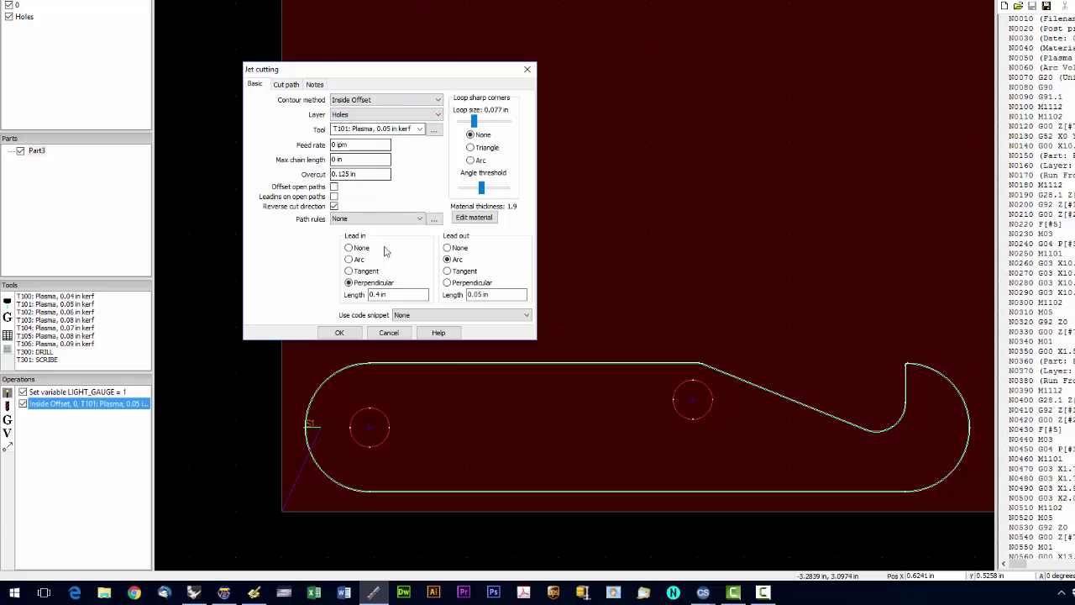
pyautogui.click(351, 334)
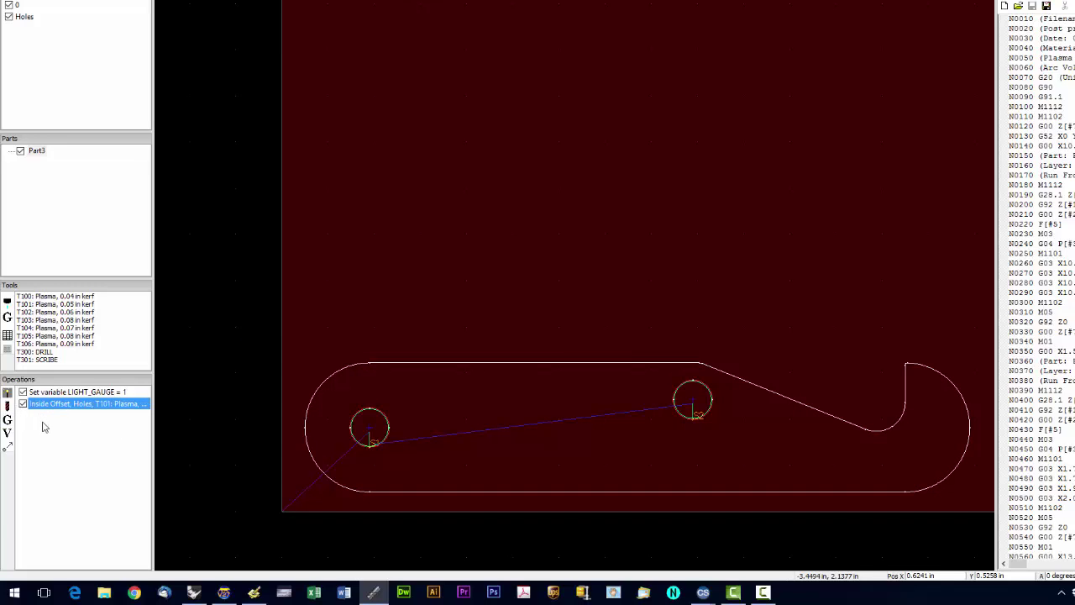
# - Add an Outside Offset plasma cut on layer 0 with an arc lead-in
pyautogui.click(8, 393)
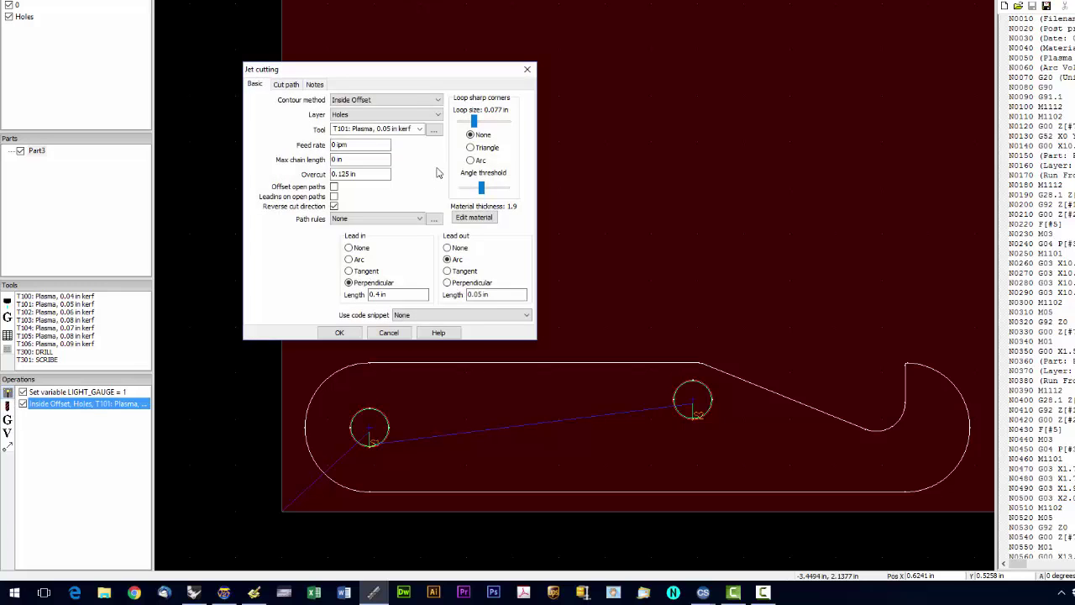
pyautogui.click(409, 100)
pyautogui.click(401, 117)
pyautogui.click(399, 115)
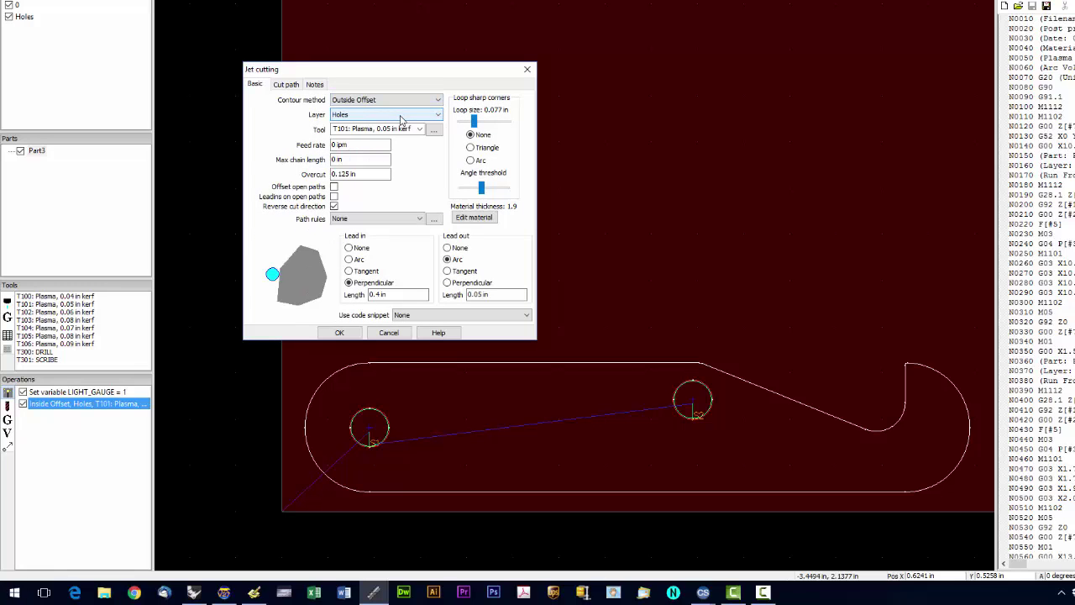
pyautogui.click(398, 125)
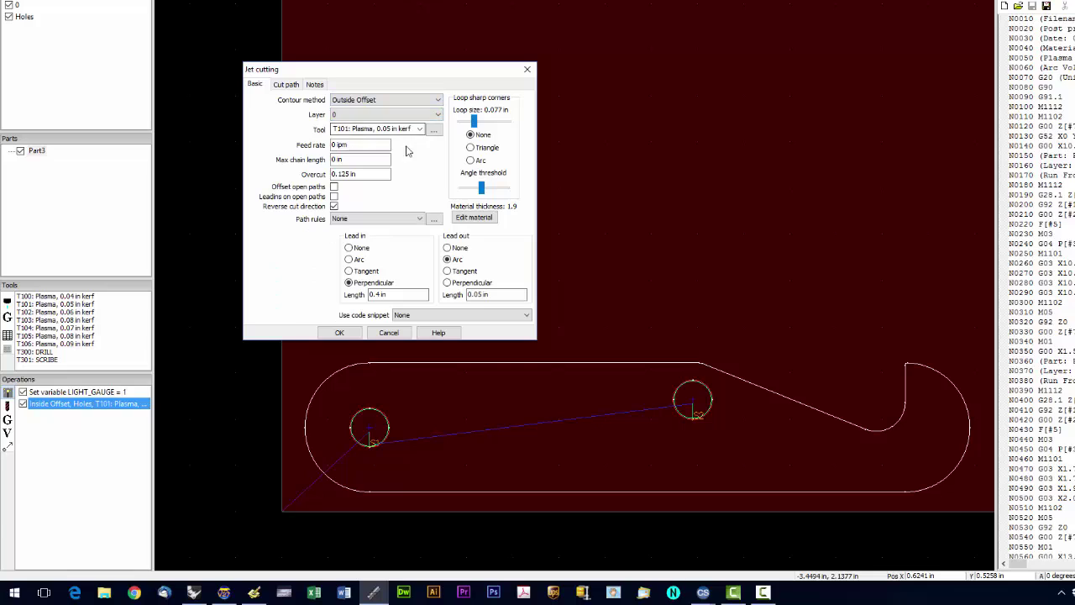
pyautogui.click(349, 260)
pyautogui.click(374, 294)
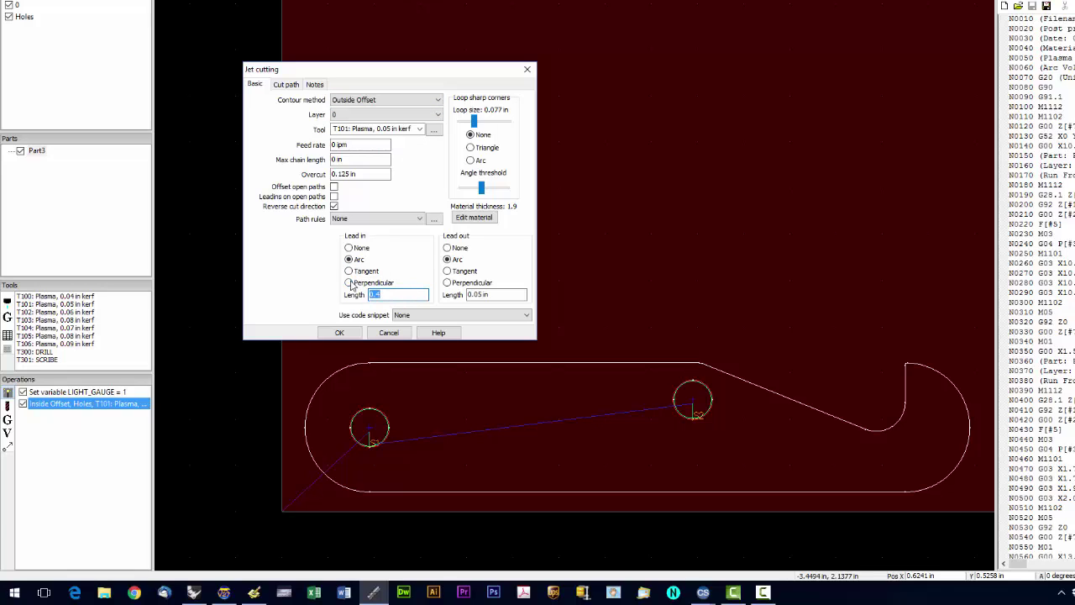
pyautogui.click(340, 331)
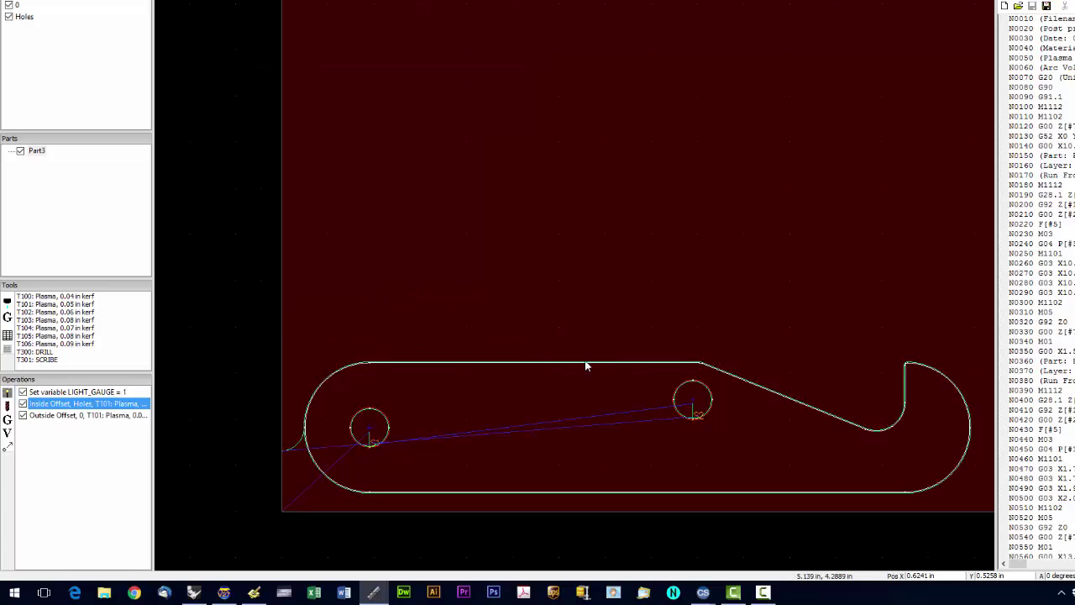
# - Move the outline cut's start onto the angled edge, then compare it with the hole cut
pyautogui.click(61, 418)
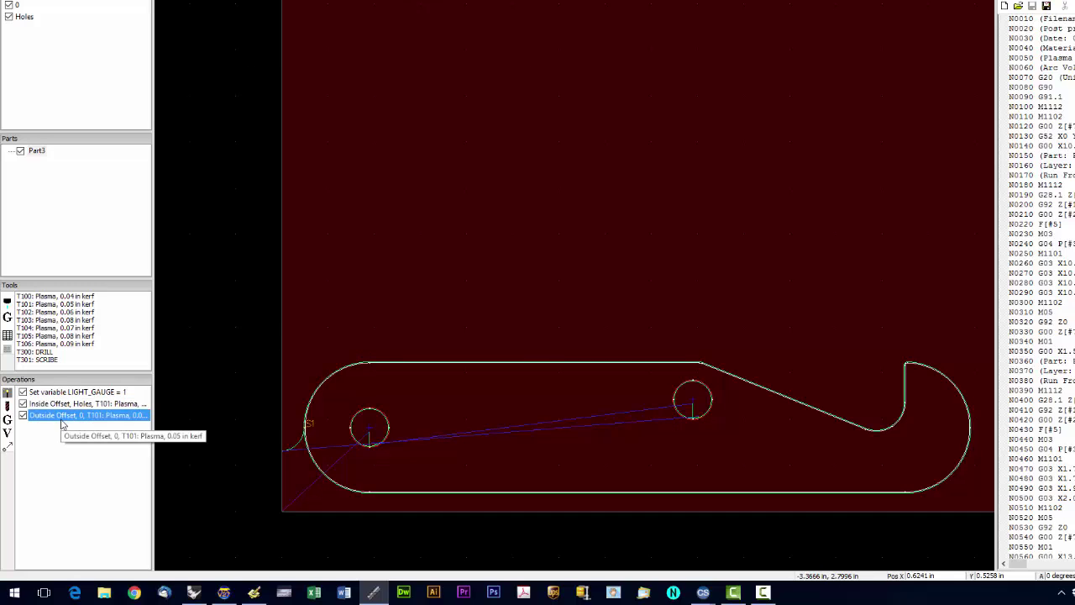
pyautogui.click(804, 410)
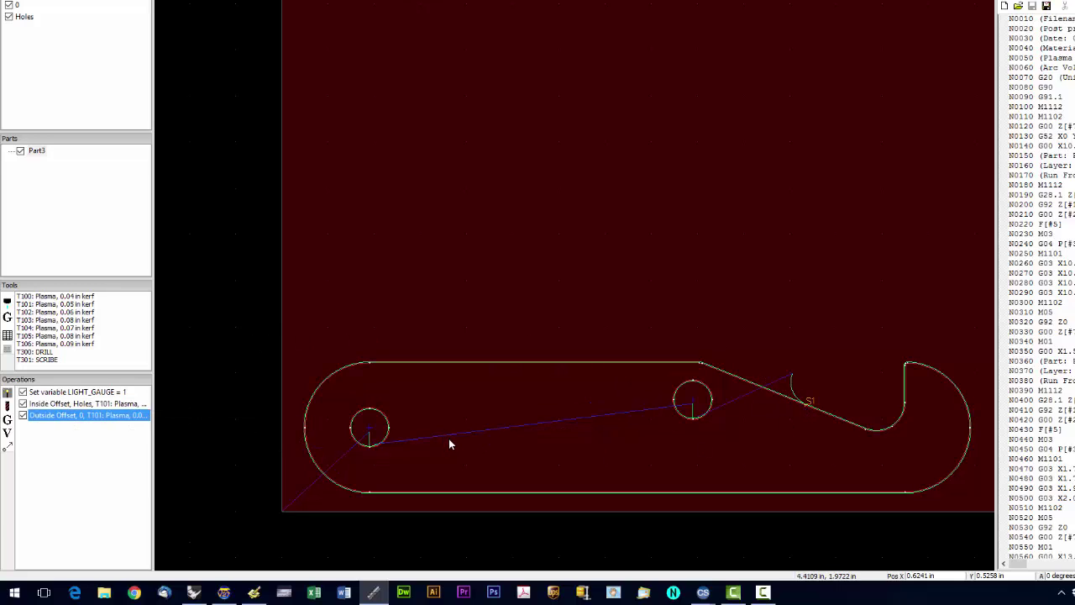
pyautogui.click(75, 405)
pyautogui.click(74, 412)
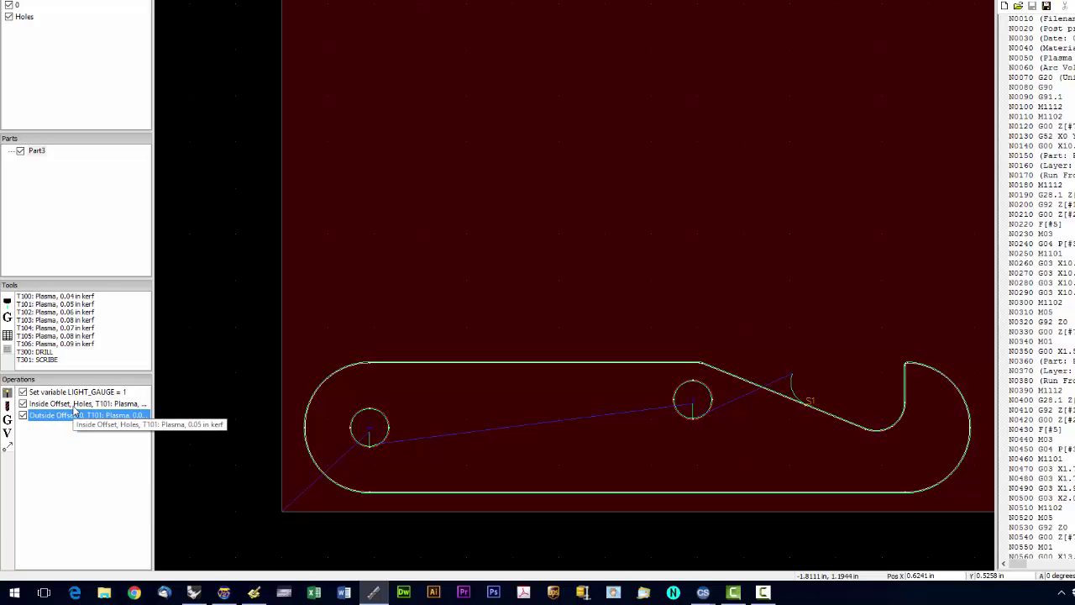
pyautogui.click(72, 404)
pyautogui.click(72, 413)
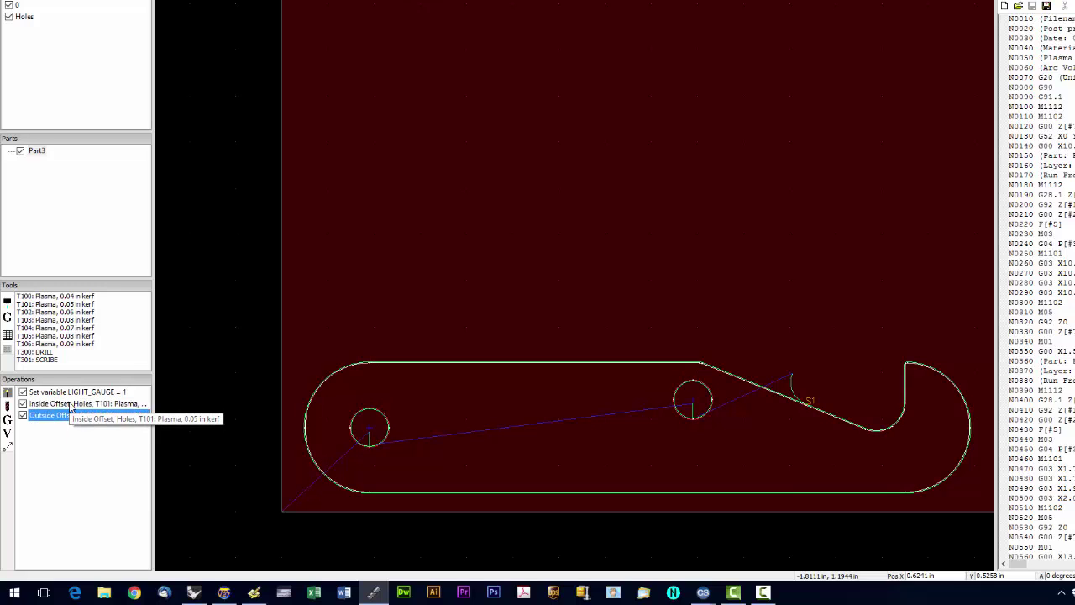
pyautogui.click(72, 404)
pyautogui.click(70, 412)
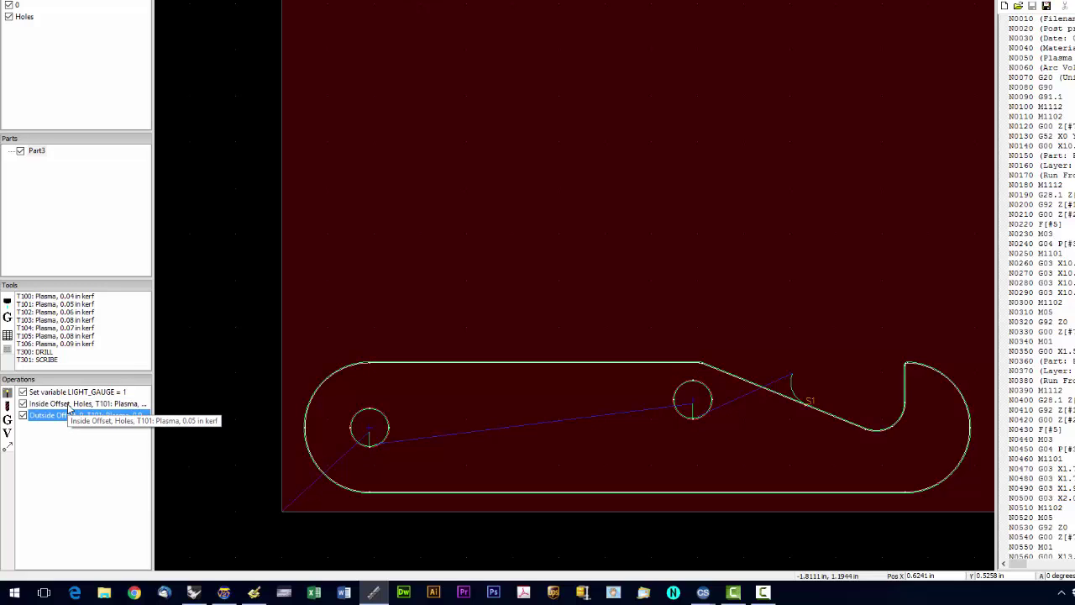
pyautogui.click(71, 404)
pyautogui.click(70, 413)
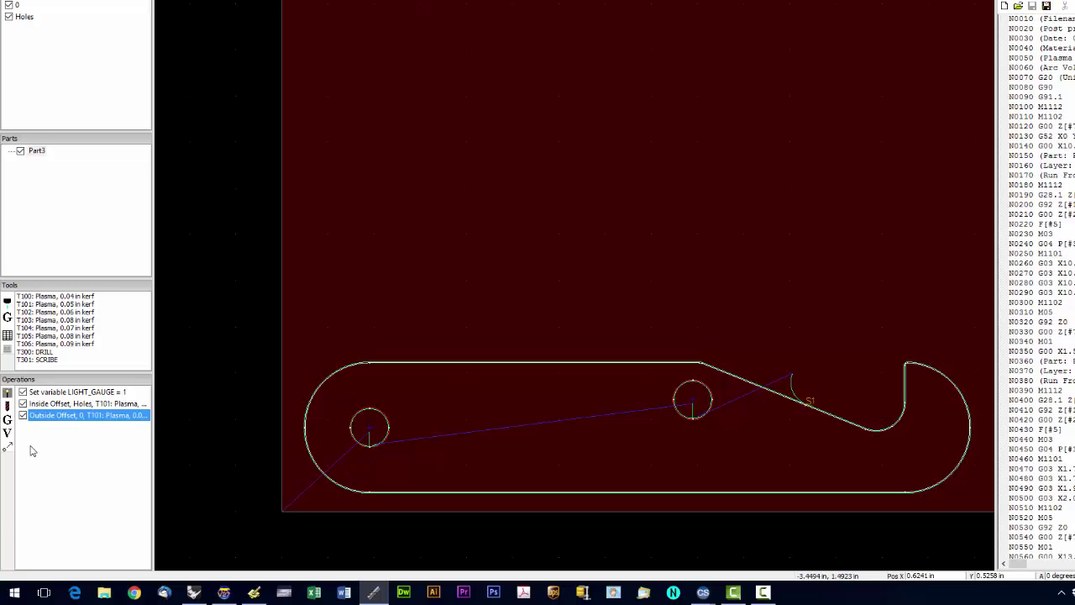
# - Add a Set variable operation setting THC_ON to 0
pyautogui.click(8, 434)
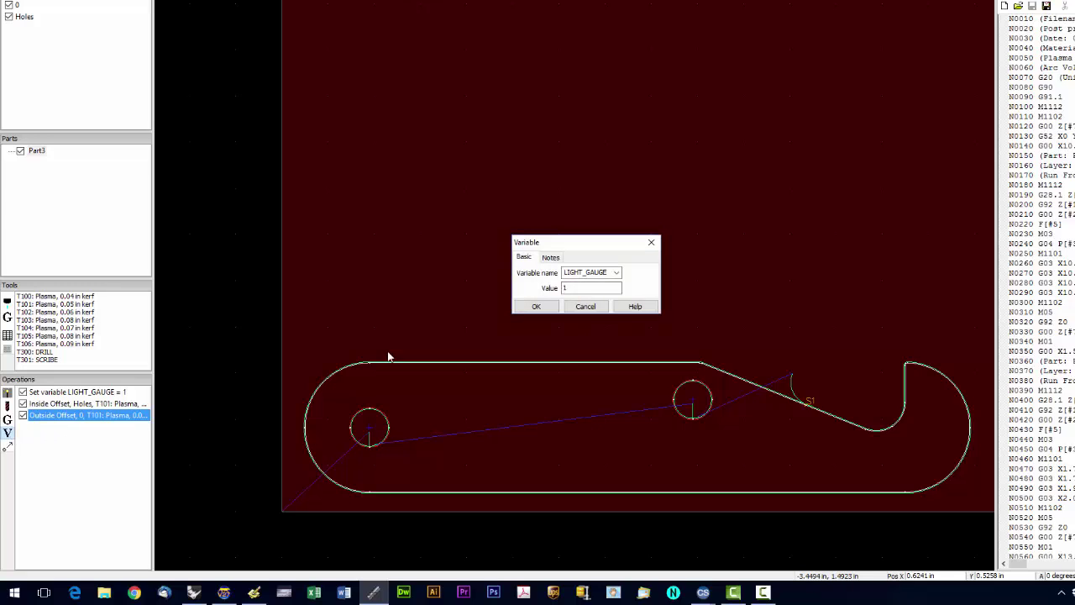
pyautogui.click(617, 272)
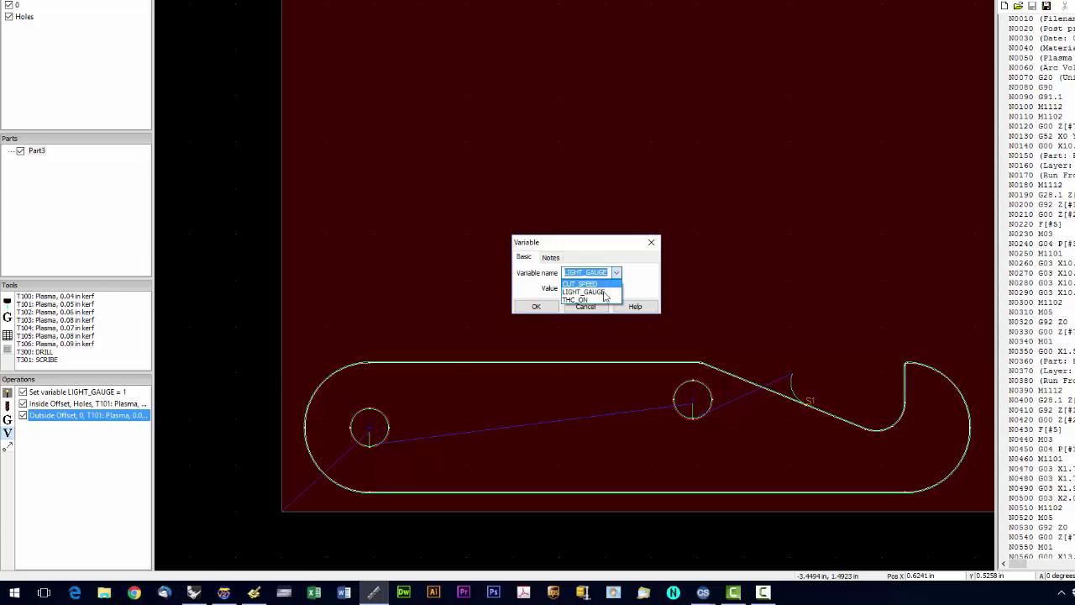
pyautogui.click(601, 301)
pyautogui.moveTo(573, 288); pyautogui.dragTo(560, 288)
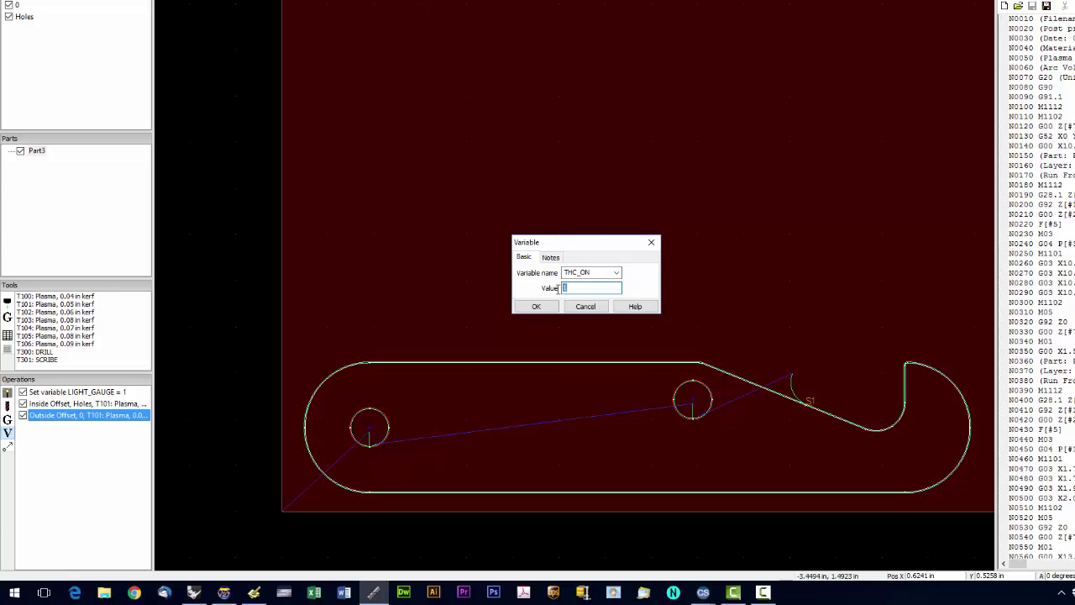
pyautogui.write('0')
pyautogui.click(536, 307)
# - Add a second Set variable operation setting THC_ON to 1
pyautogui.click(7, 433)
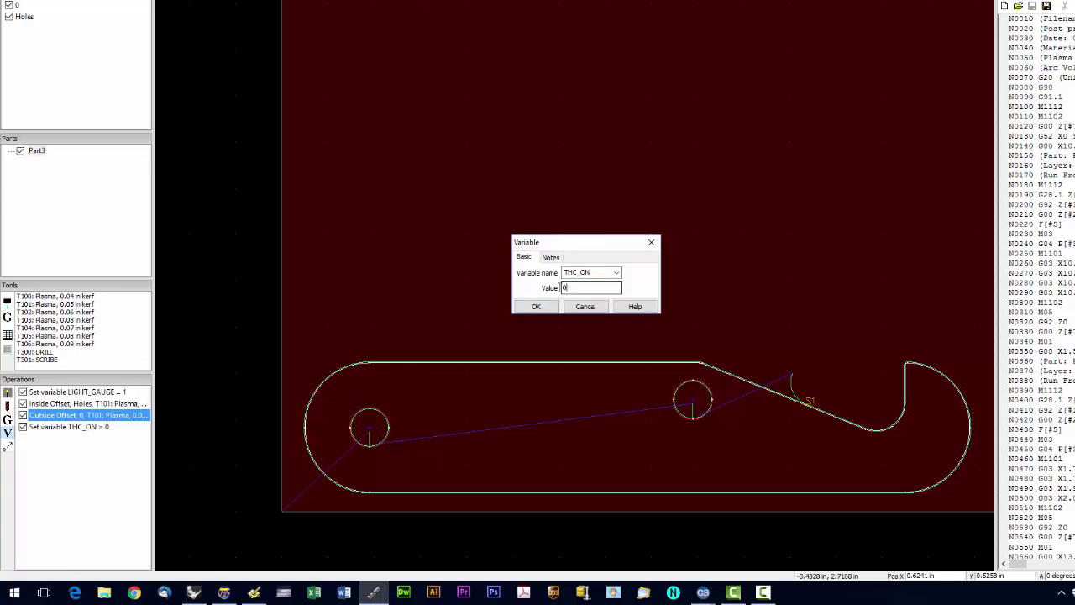
pyautogui.moveTo(578, 289); pyautogui.dragTo(559, 289)
pyautogui.write('1')
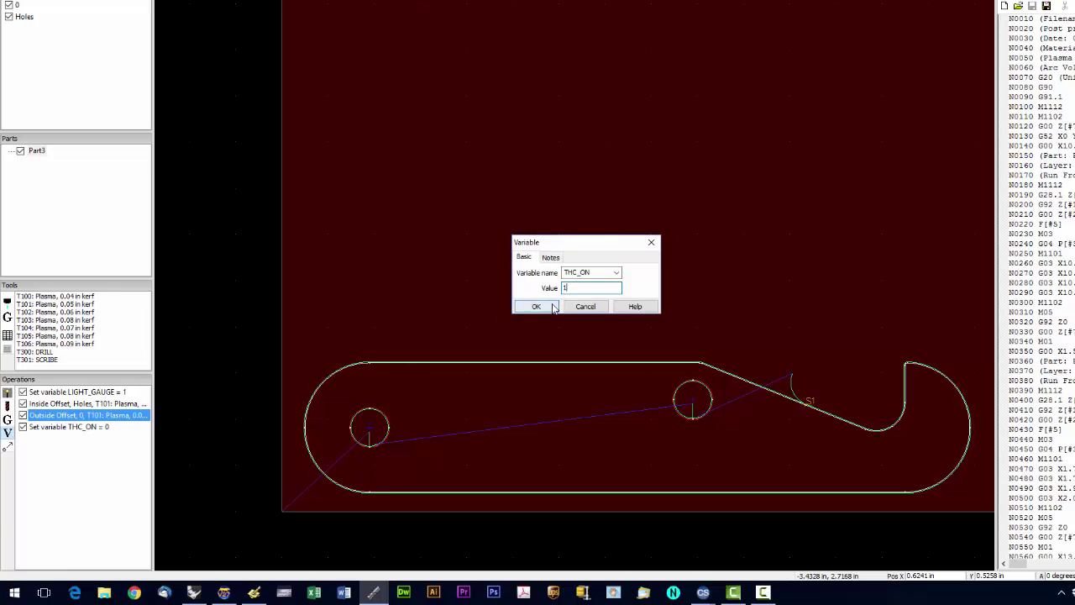
pyautogui.click(536, 307)
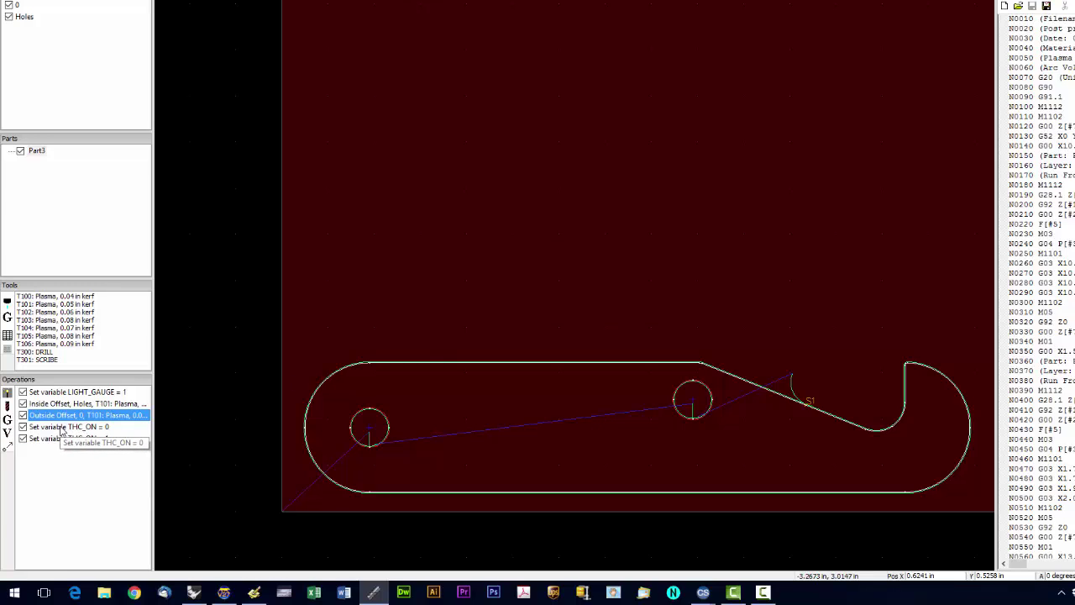
# - Drag THC_ON = 0 into second place and THC_ON = 1 just above the Outside Offset cut
pyautogui.click(62, 428)
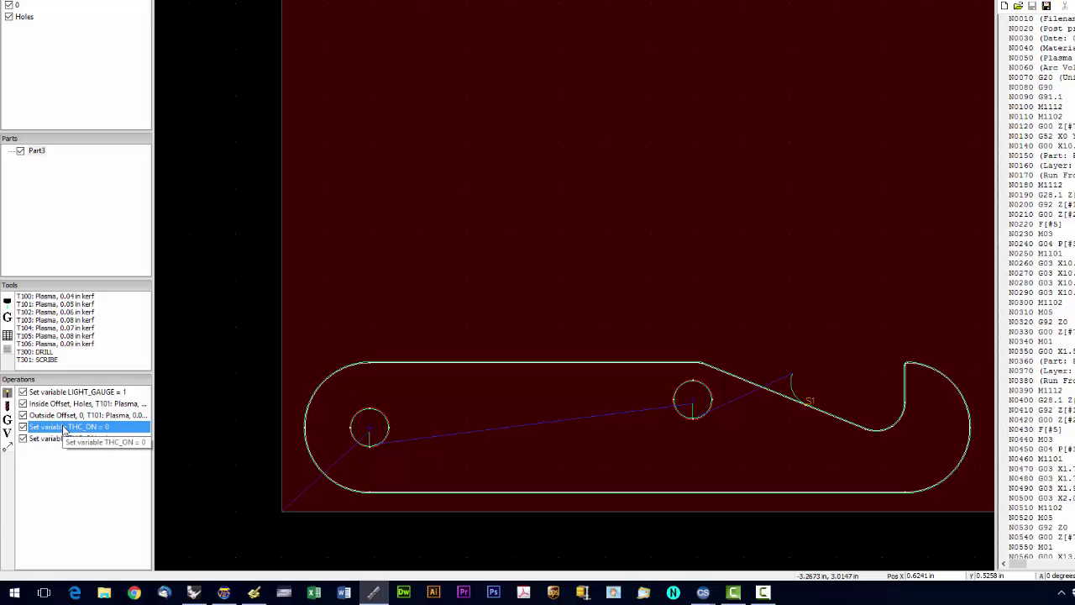
pyautogui.moveTo(64, 431); pyautogui.dragTo(66, 412)
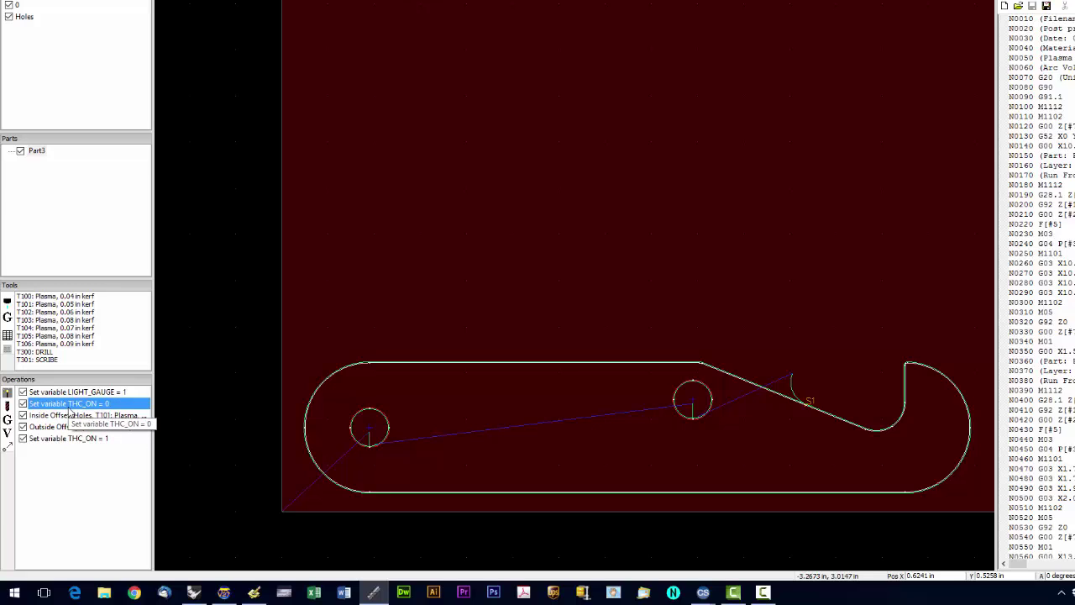
pyautogui.click(56, 441)
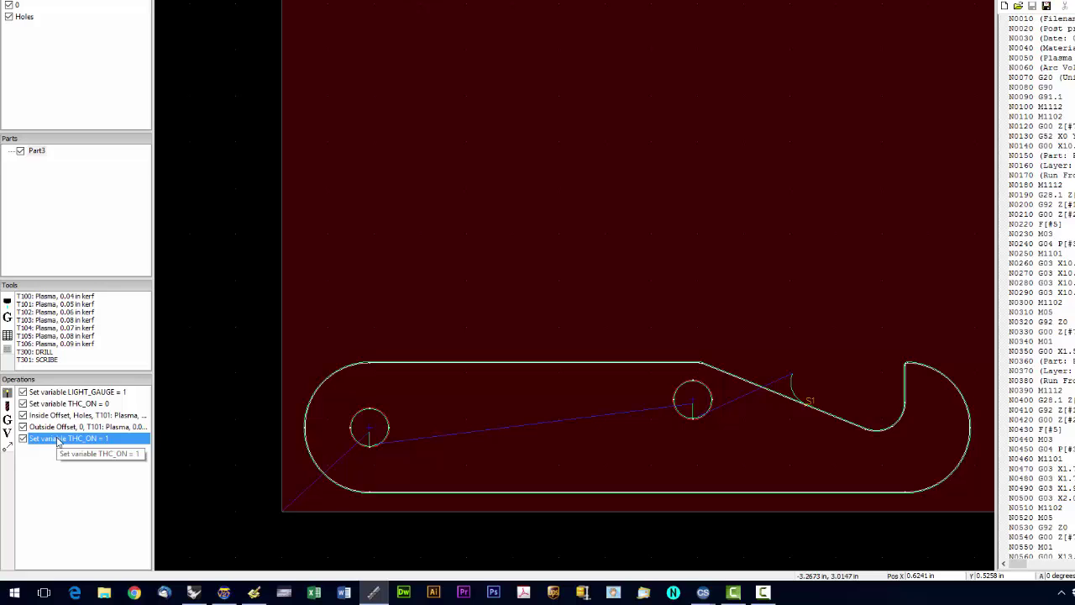
pyautogui.moveTo(58, 441); pyautogui.dragTo(57, 432)
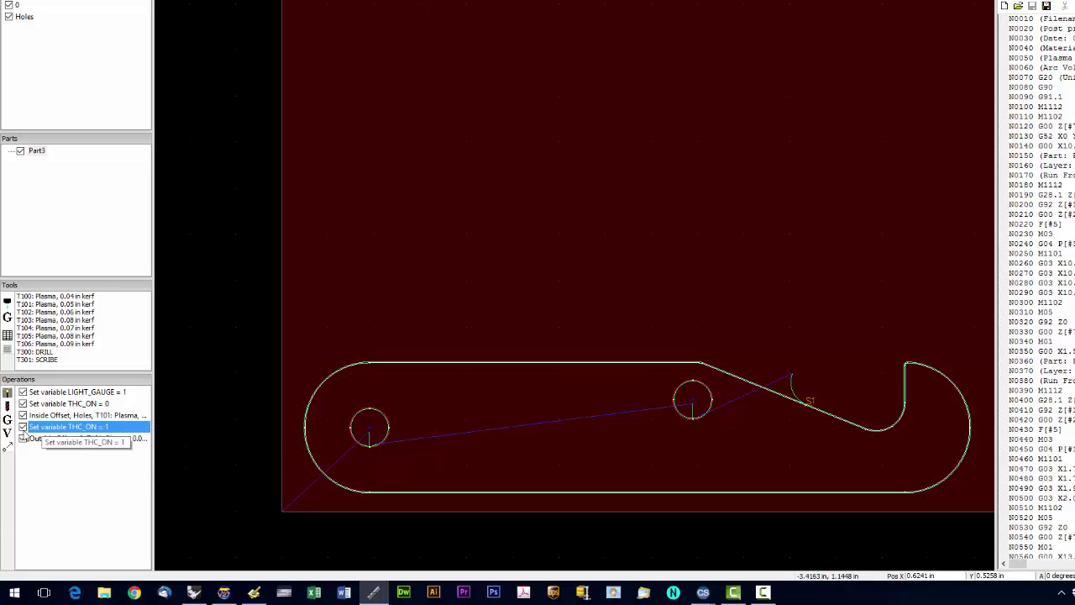
# - Add a Set variable operation for CUT_SPEED
pyautogui.click(7, 433)
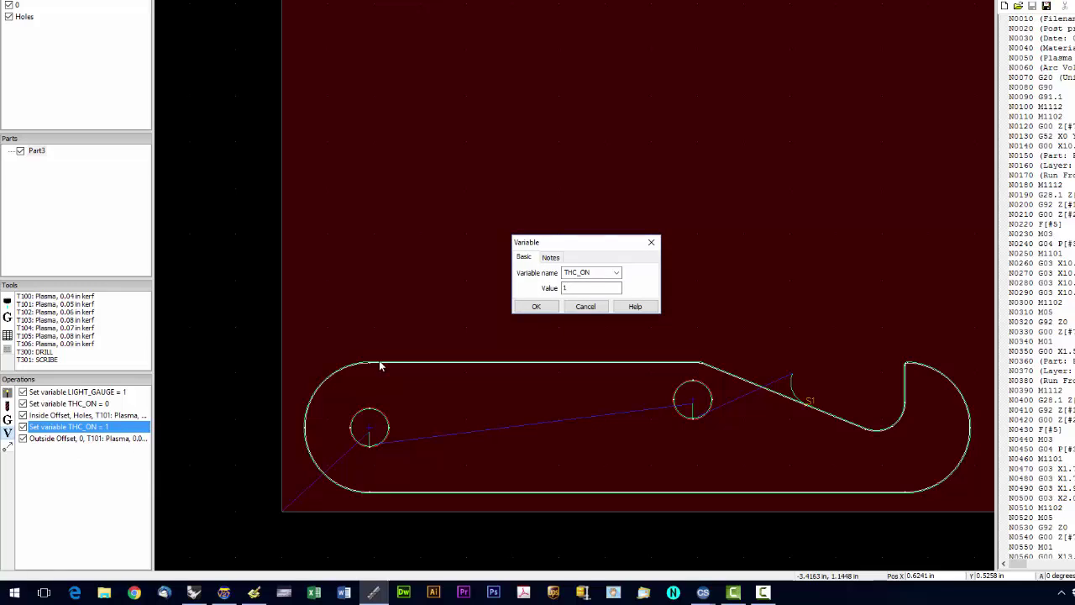
pyautogui.click(617, 273)
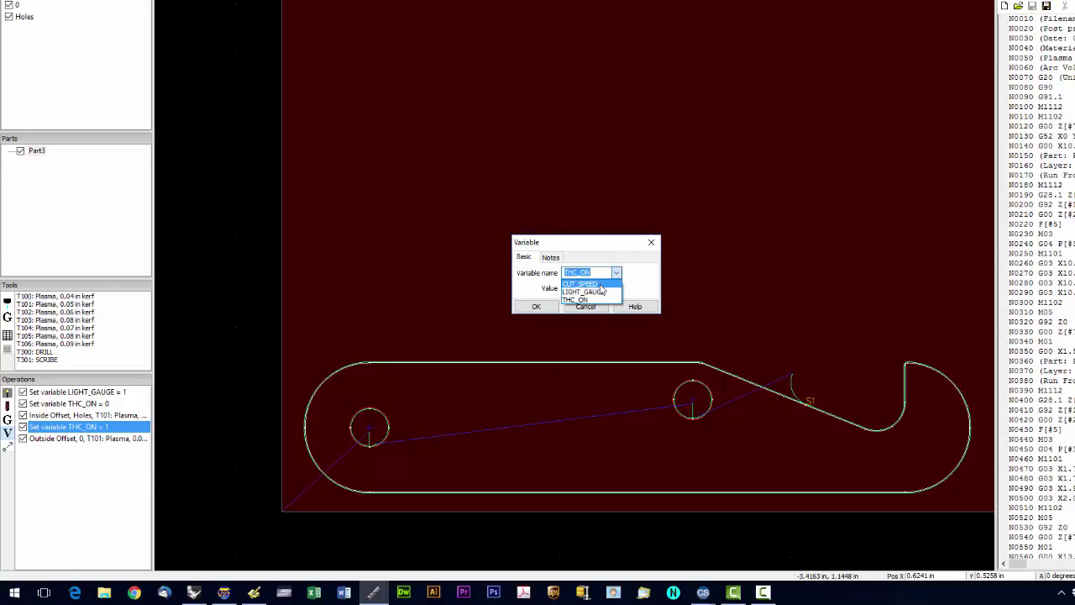
pyautogui.click(582, 284)
pyautogui.press('Tab')
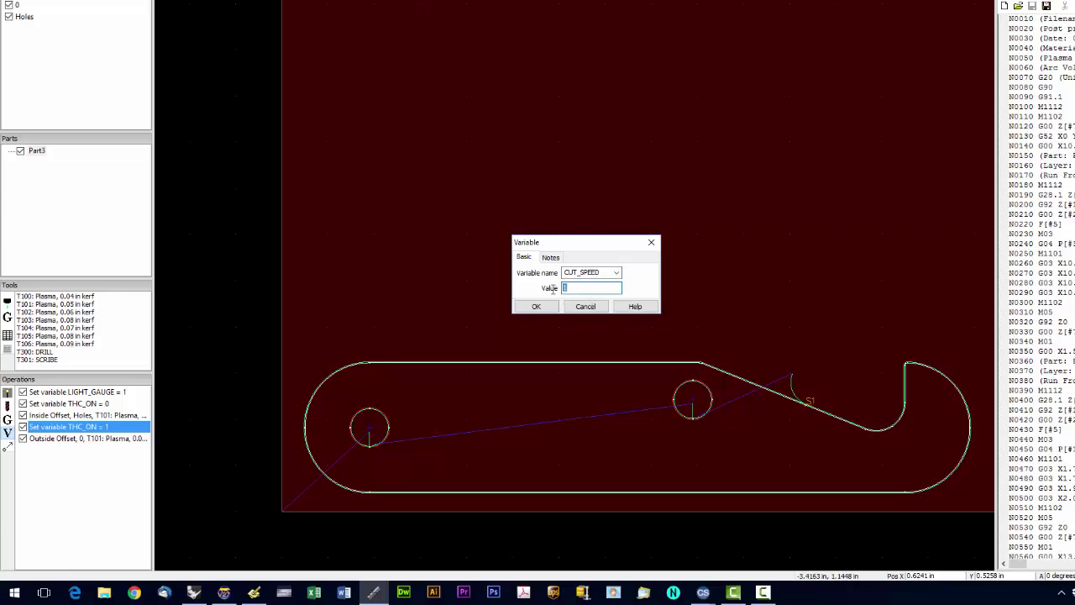
pyautogui.write('1')
pyautogui.click(551, 306)
# - Change CUT_SPEED's value to 25 and move it to third place, before the hole cut
pyautogui.moveTo(98, 439); pyautogui.dragTo(98, 456)
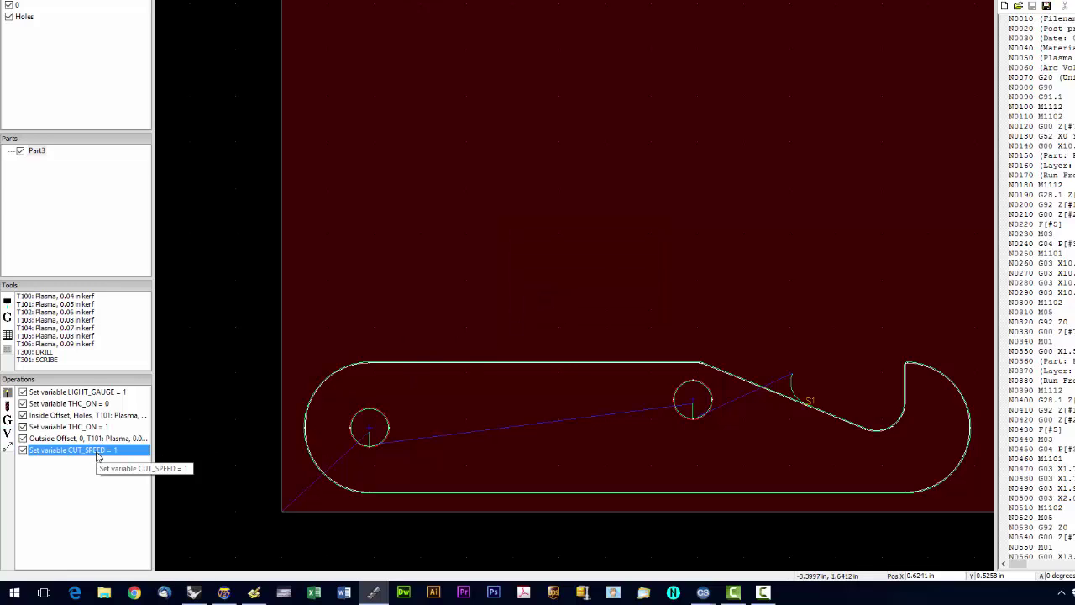
pyautogui.doubleClick(98, 456)
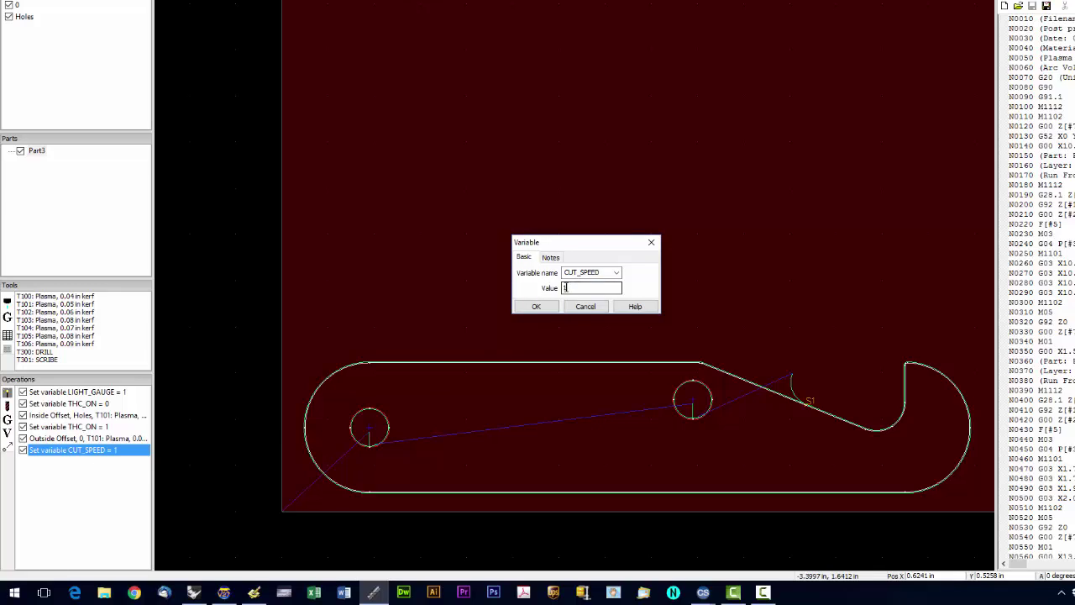
pyautogui.click(536, 306)
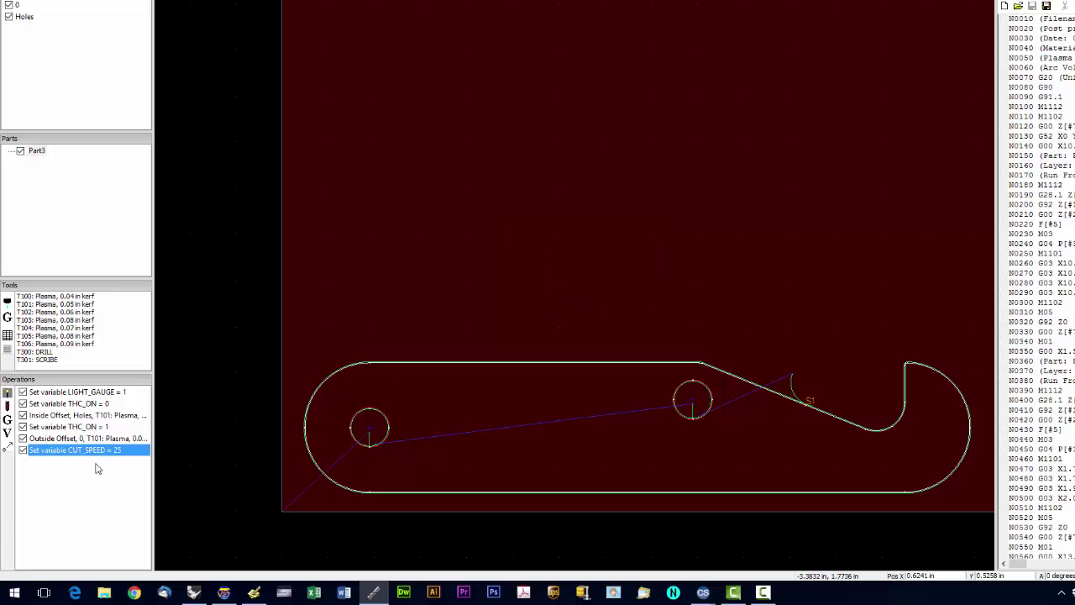
pyautogui.moveTo(90, 456); pyautogui.dragTo(85, 426)
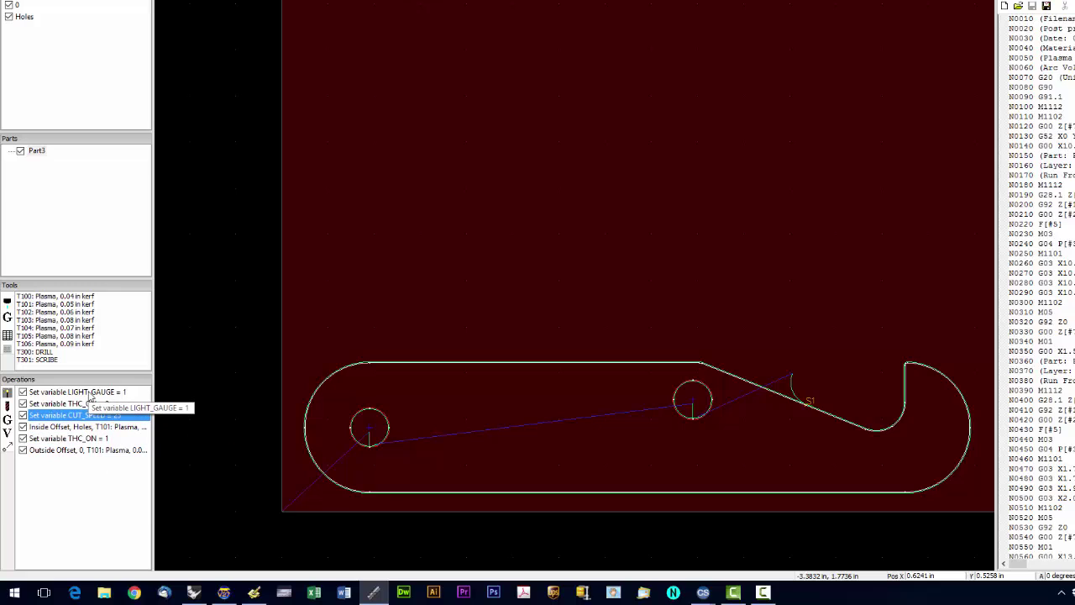
pyautogui.click(90, 392)
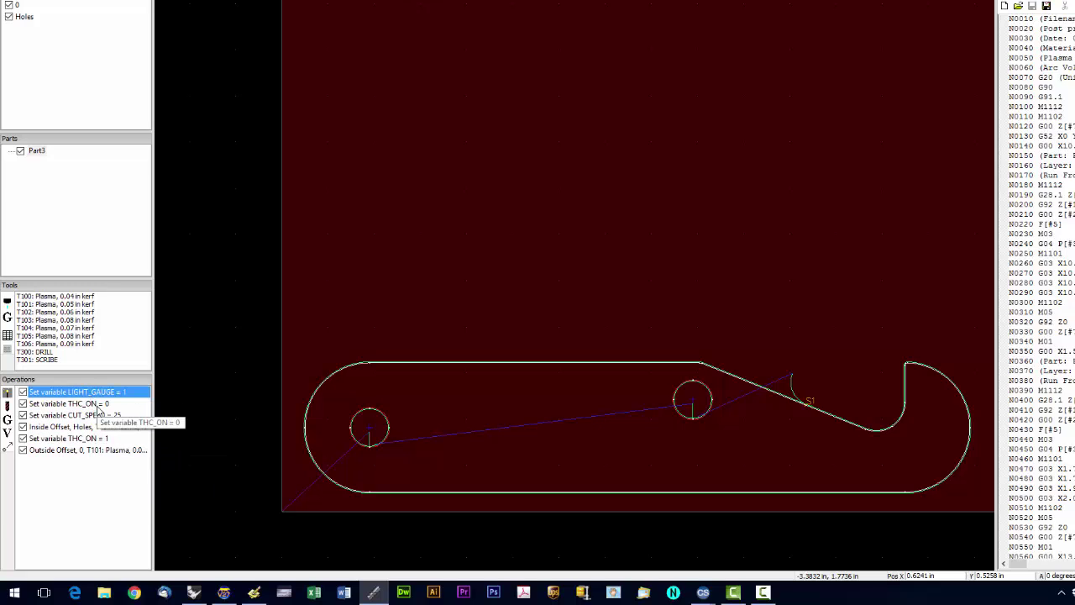
pyautogui.click(97, 405)
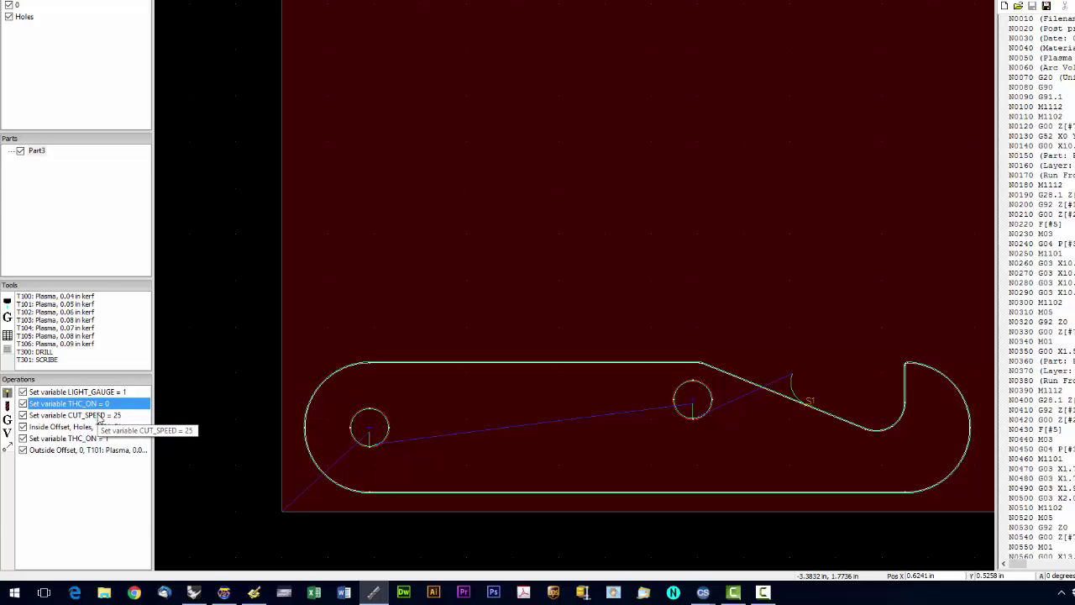
pyautogui.click(99, 416)
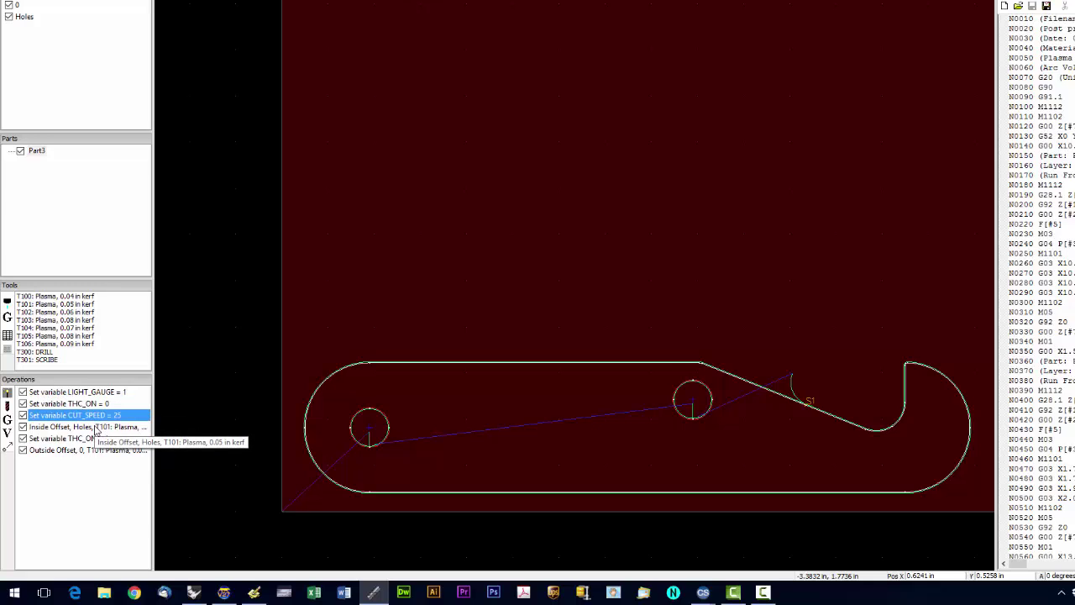
pyautogui.click(95, 428)
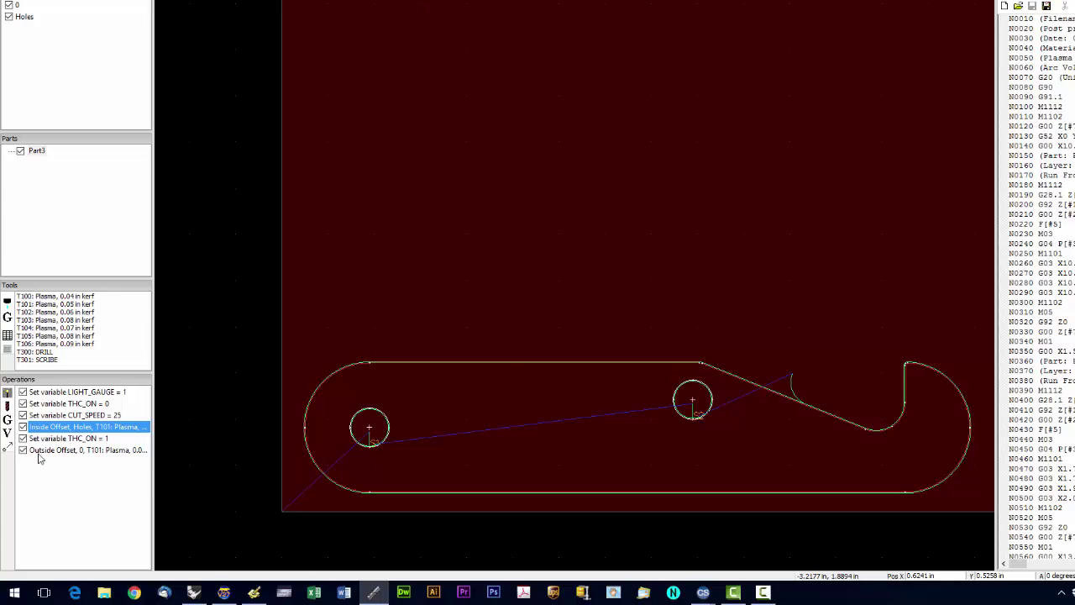
# - Add a CUT_SPEED = 100 operation and move it above the Outside Offset cut
pyautogui.click(7, 434)
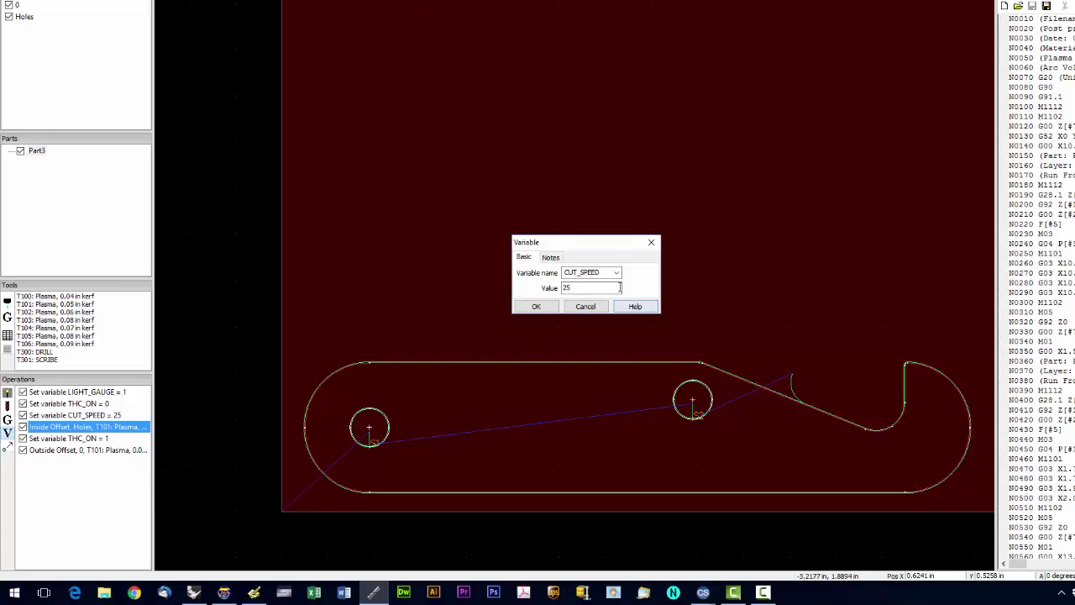
pyautogui.moveTo(620, 288); pyautogui.dragTo(561, 290)
pyautogui.write('100')
pyautogui.click(526, 307)
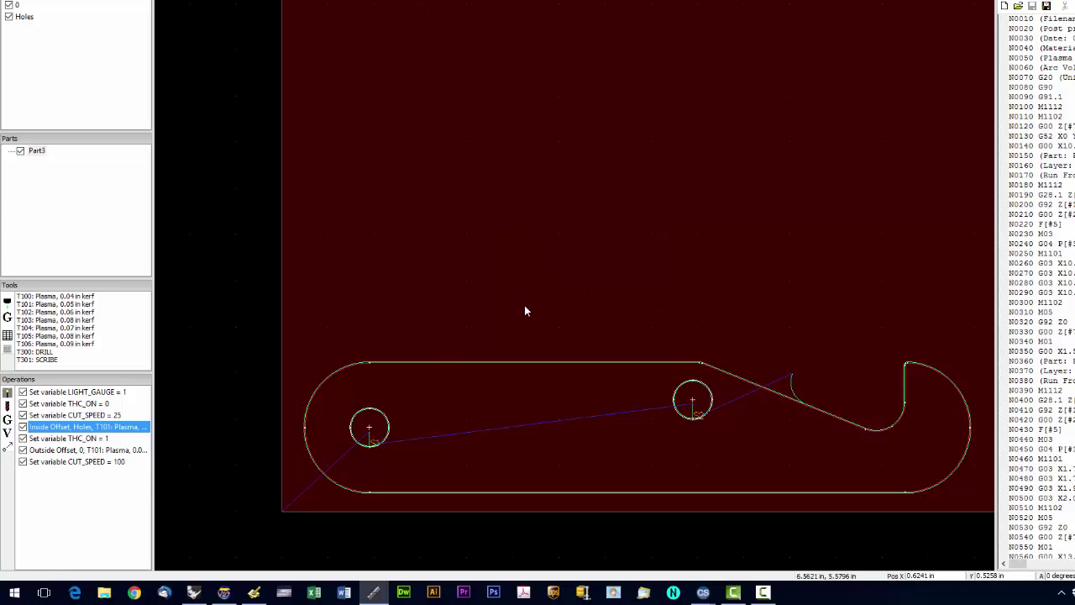
pyautogui.click(74, 463)
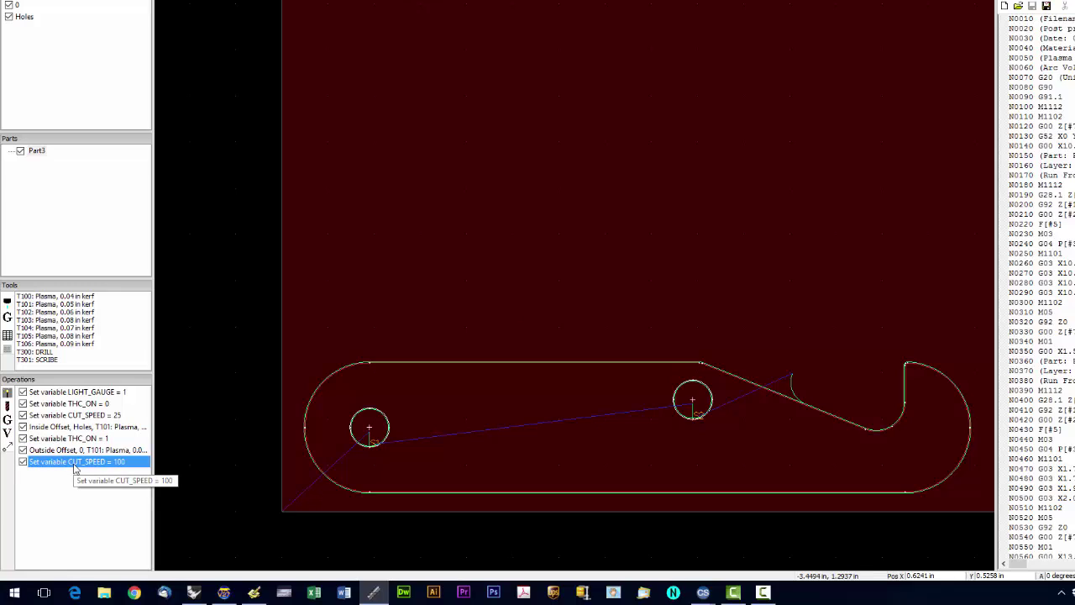
pyautogui.moveTo(74, 463); pyautogui.dragTo(74, 452)
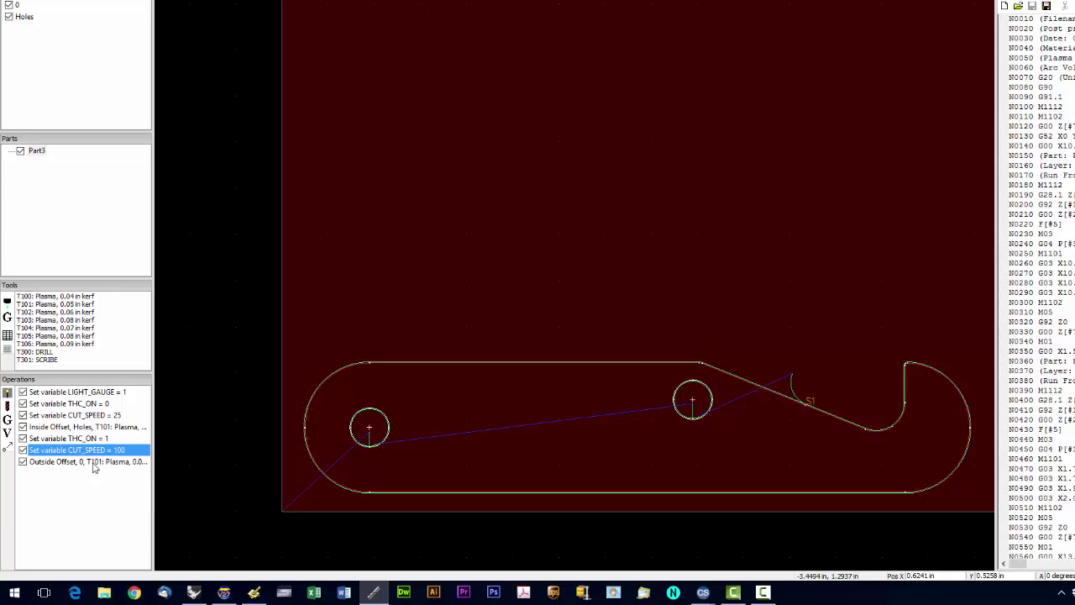
# - Change the new CUT_SPEED value to 0, then restore it to 100
pyautogui.doubleClick(94, 451)
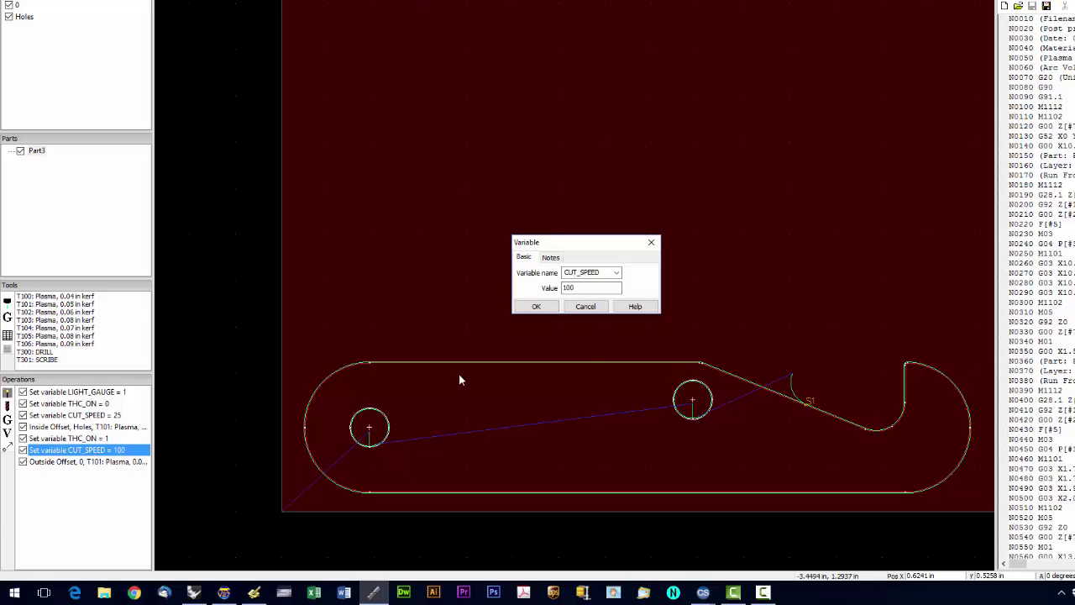
pyautogui.doubleClick(565, 288)
pyautogui.write('0')
pyautogui.click(538, 307)
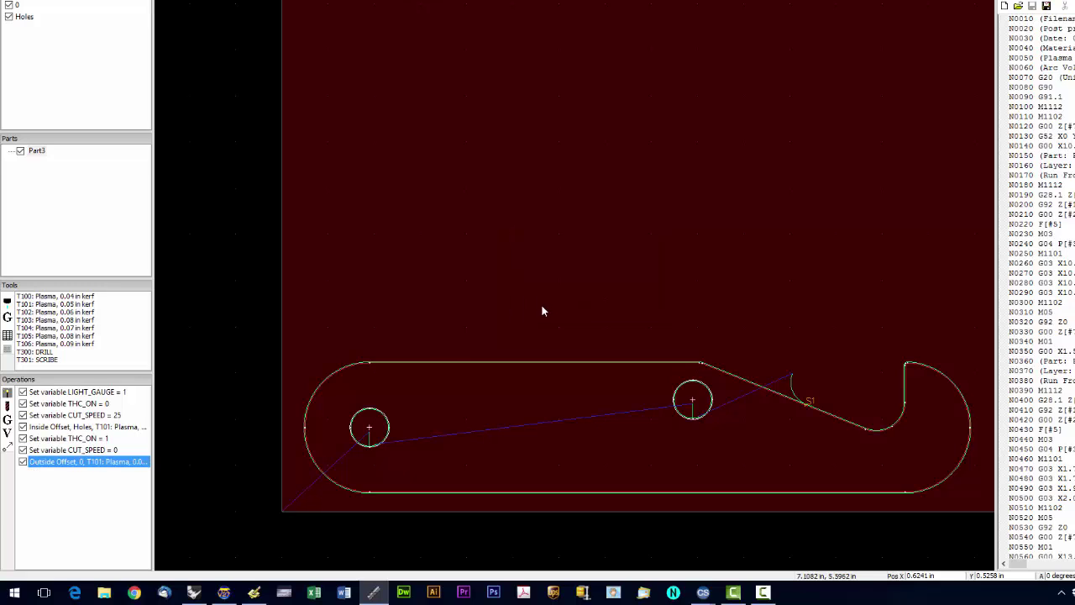
pyautogui.doubleClick(100, 452)
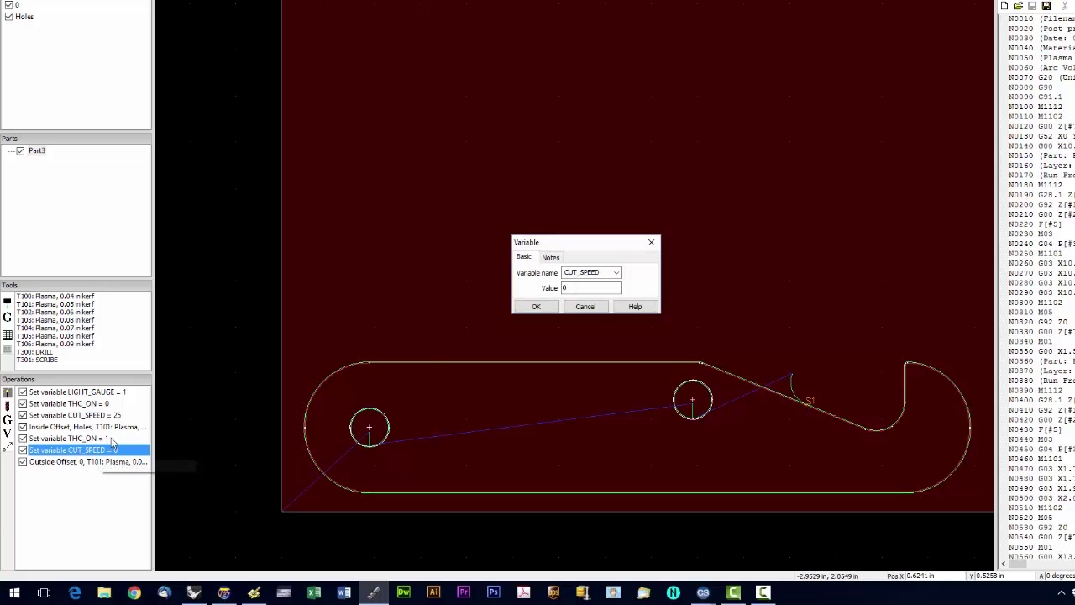
pyautogui.click(567, 287)
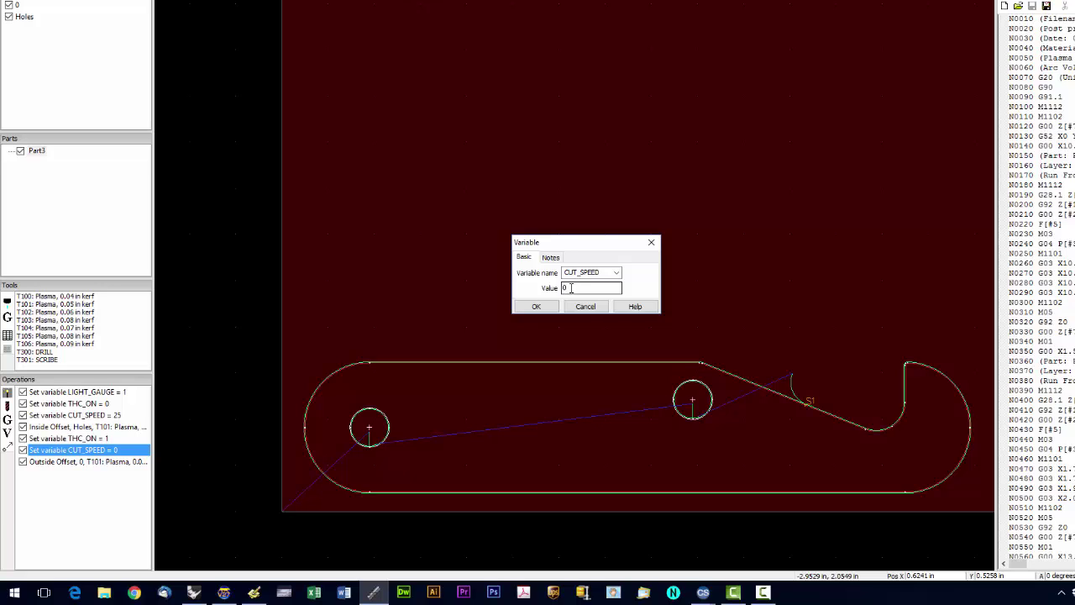
pyautogui.moveTo(569, 287); pyautogui.dragTo(550, 290)
pyautogui.click(537, 304)
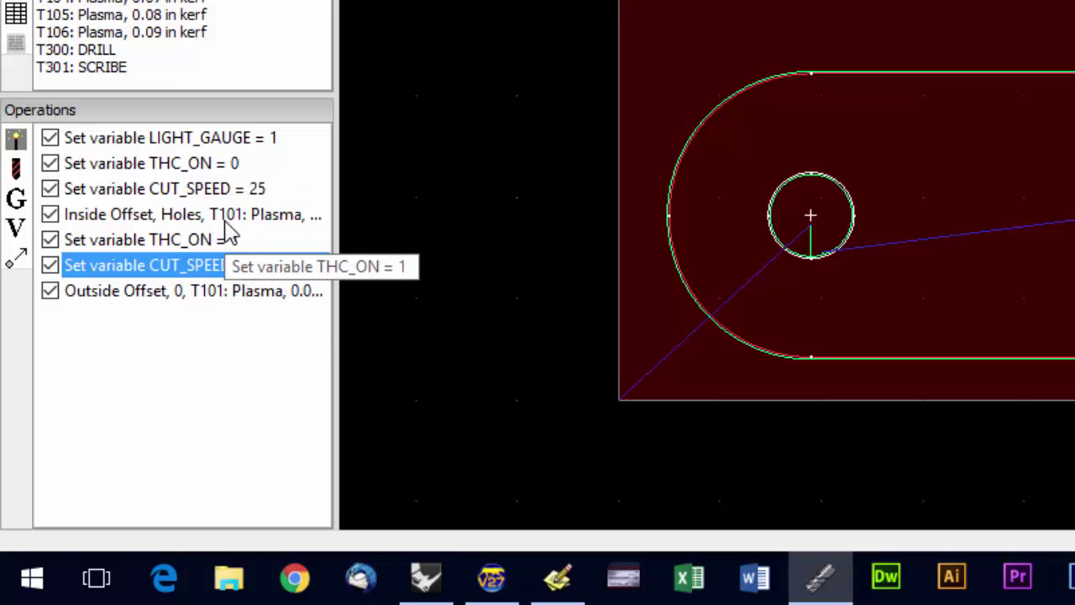
# - Review the THC_ON, CUT_SPEED, Inside Offset and Outside Offset operations
pyautogui.click(221, 166)
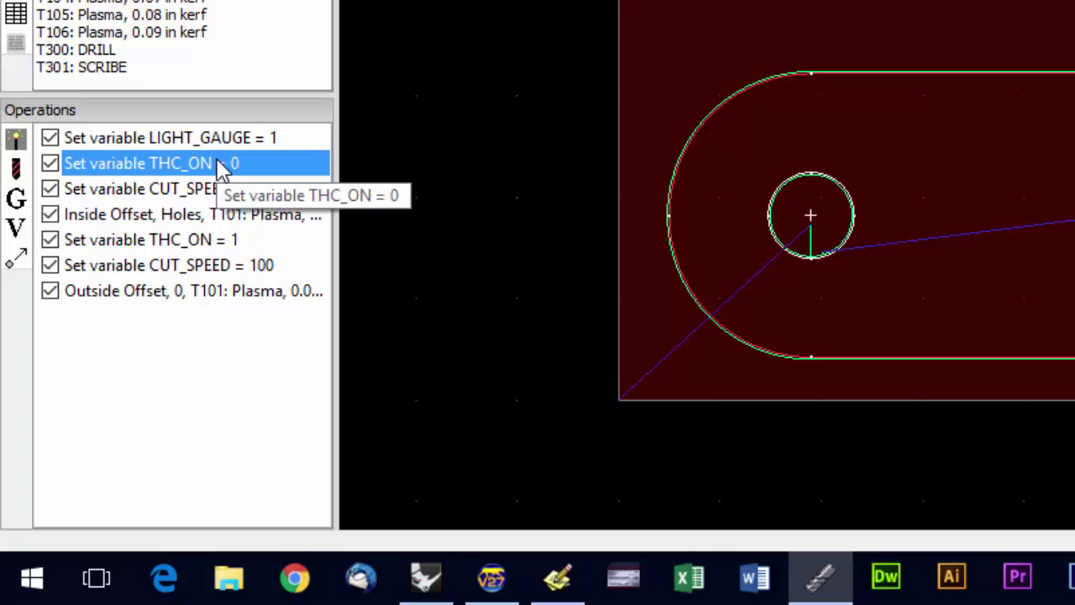
pyautogui.click(202, 241)
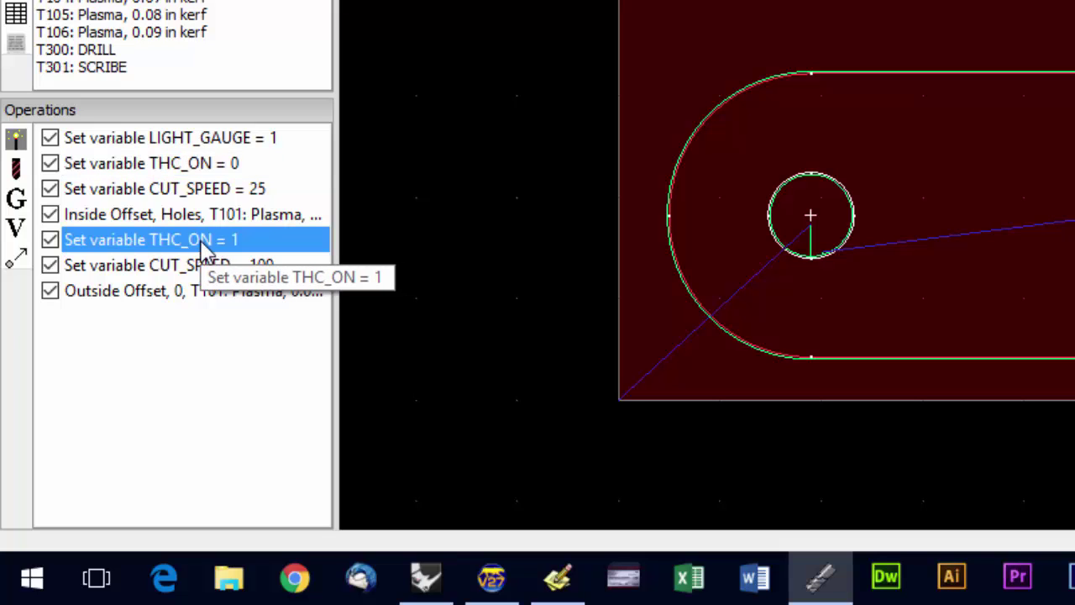
pyautogui.click(226, 190)
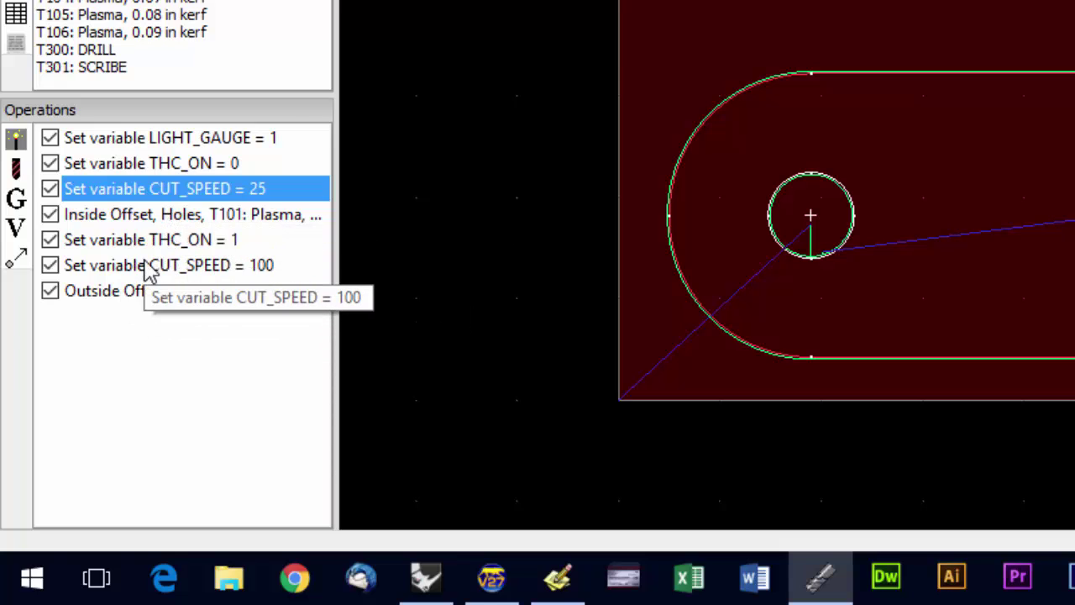
pyautogui.click(126, 217)
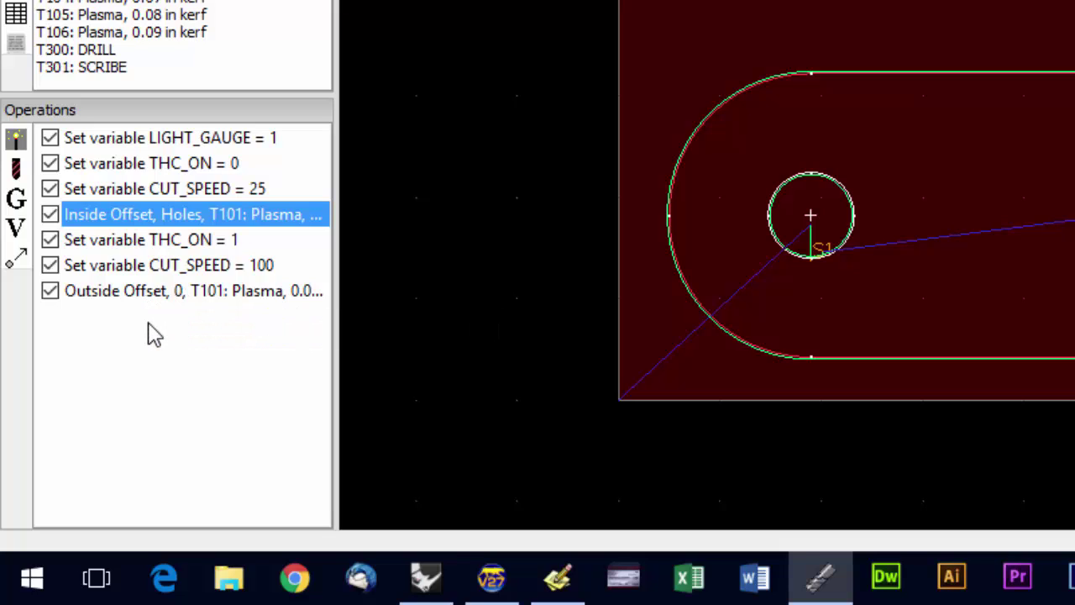
pyautogui.click(152, 291)
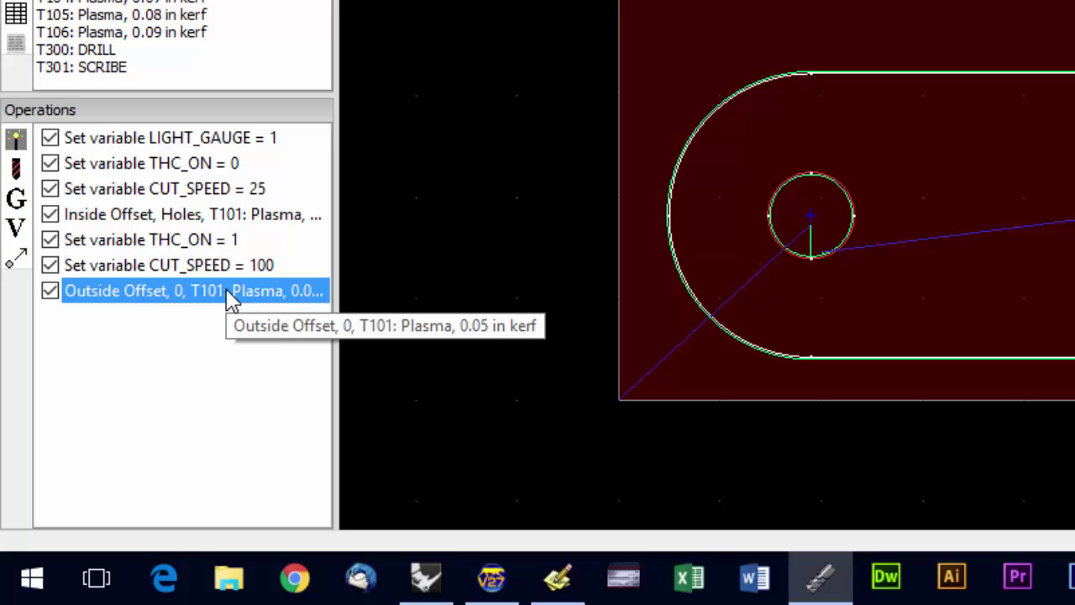
# - Delete the CUT_SPEED = 100, THC_ON = 1, CUT_SPEED = 25 and THC_ON = 0 operations
pyautogui.click(232, 265)
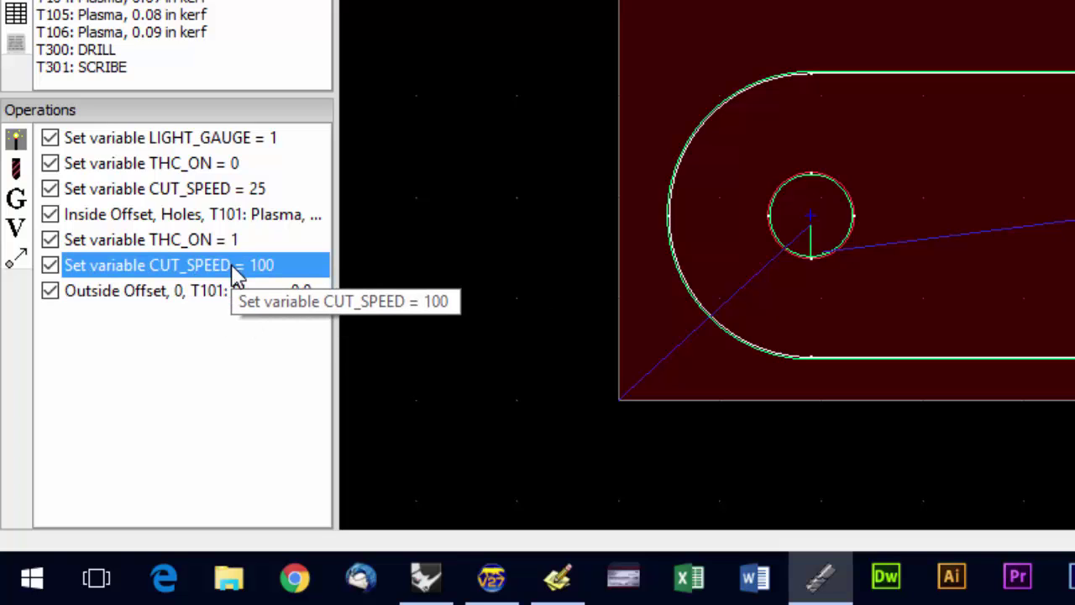
pyautogui.press('Delete')
pyautogui.click(233, 243)
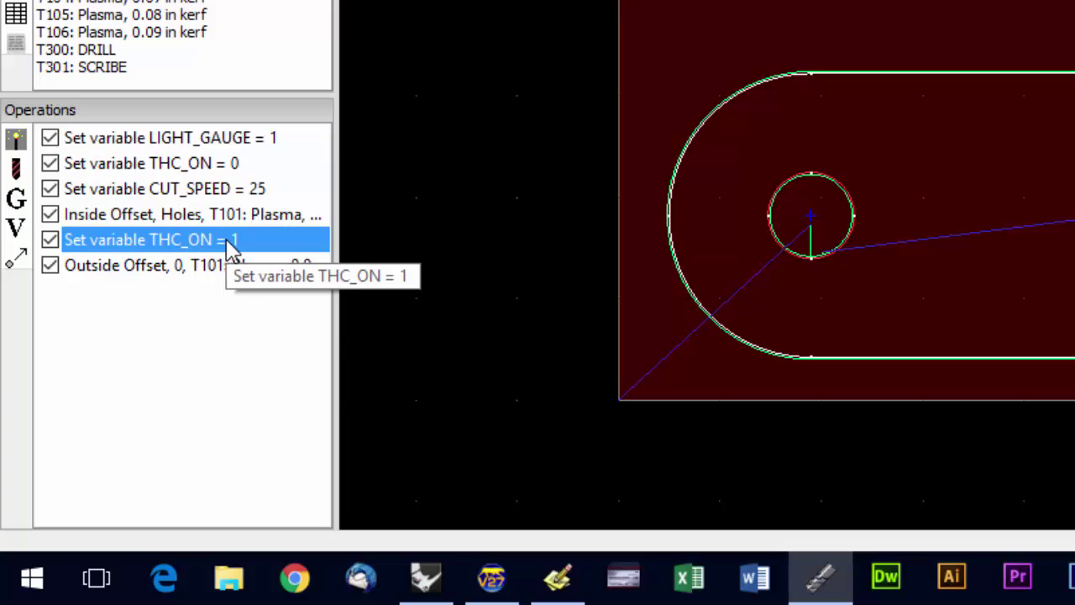
pyautogui.press('Delete')
pyautogui.click(239, 190)
pyautogui.press('Delete')
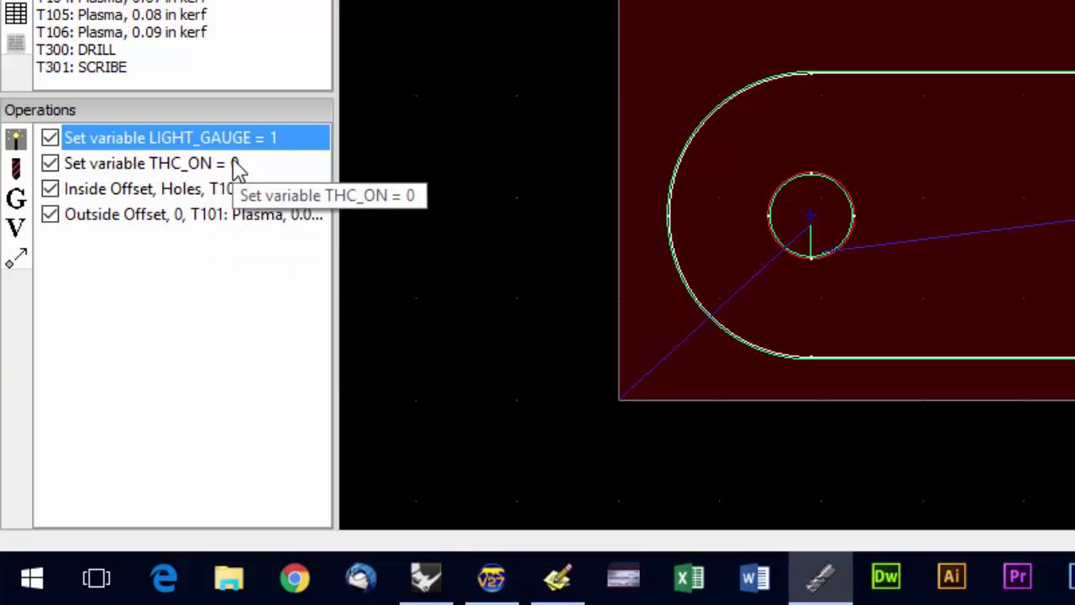
pyautogui.click(239, 164)
pyautogui.press('Delete')
pyautogui.press('Delete')
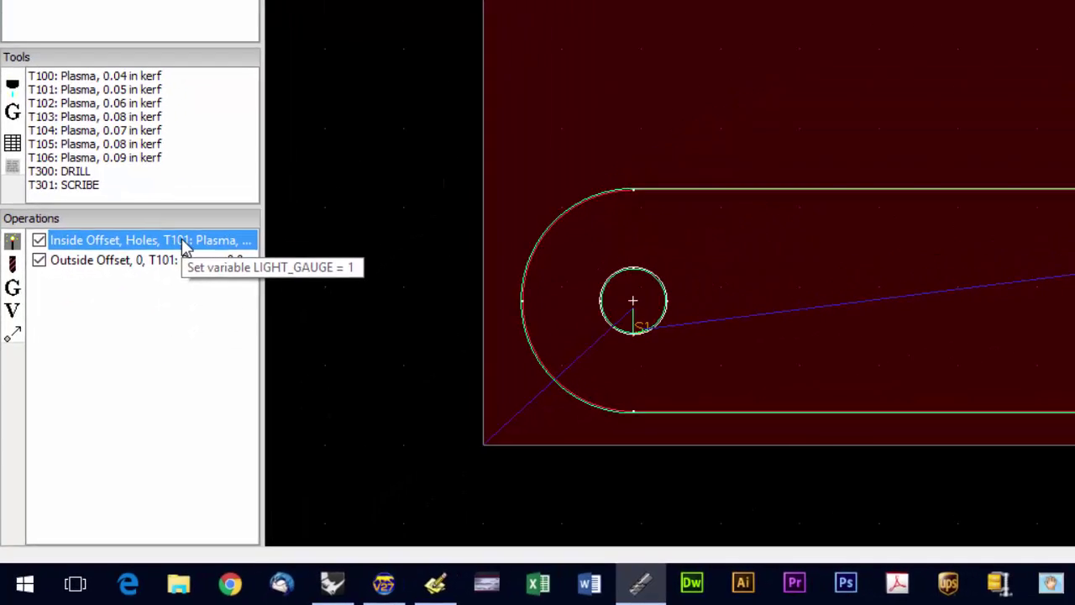